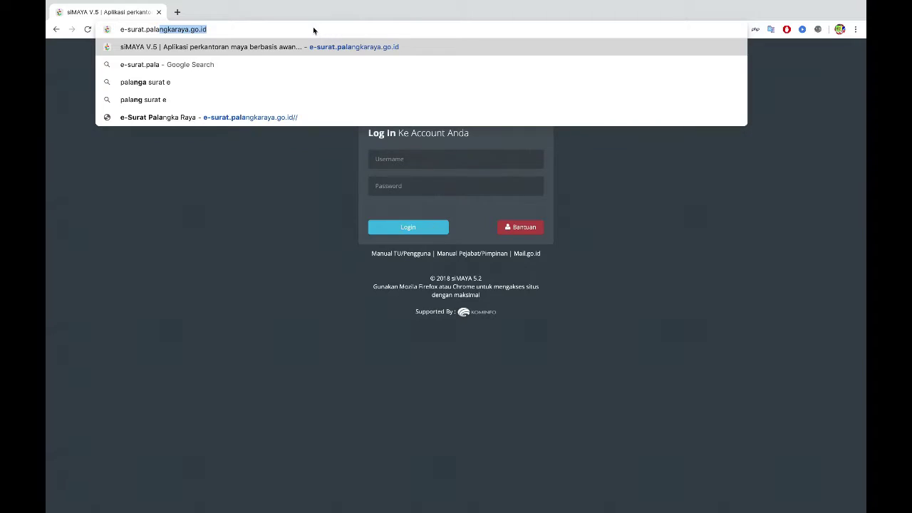
Step: Log in to the Palangka Raya siMAYA portal with the unit administrator username and password
type("kara")
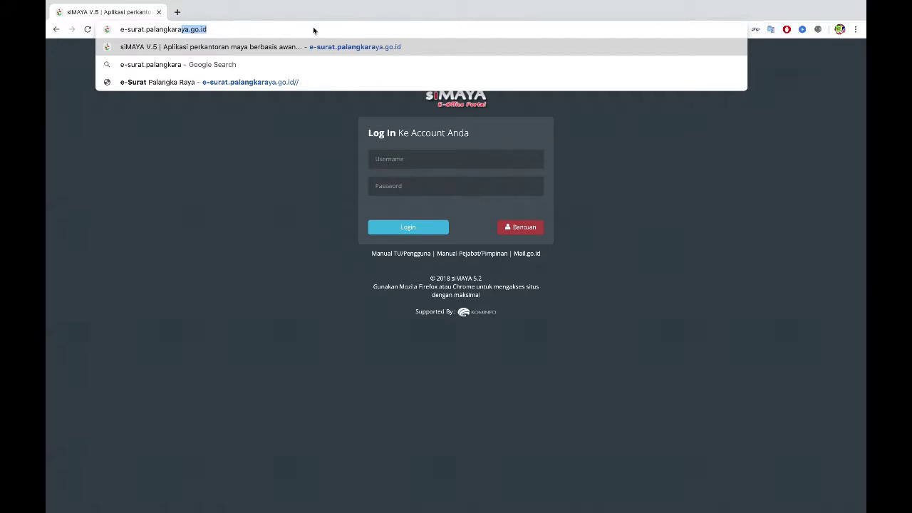
type("ya.go.i")
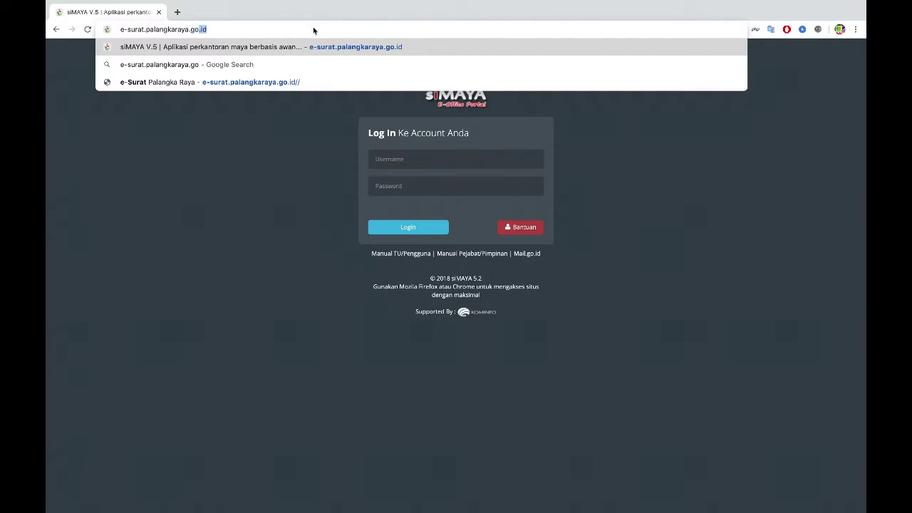
type("d")
key("Return")
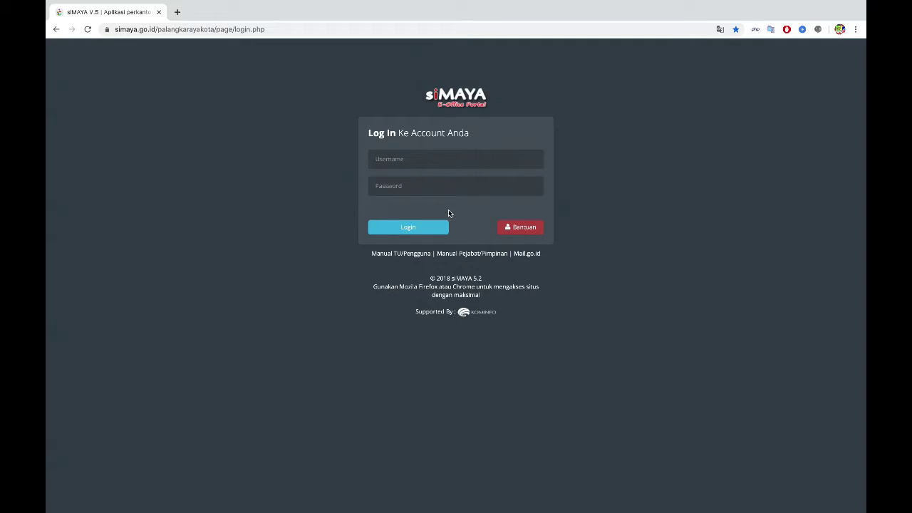
left_click(422, 160)
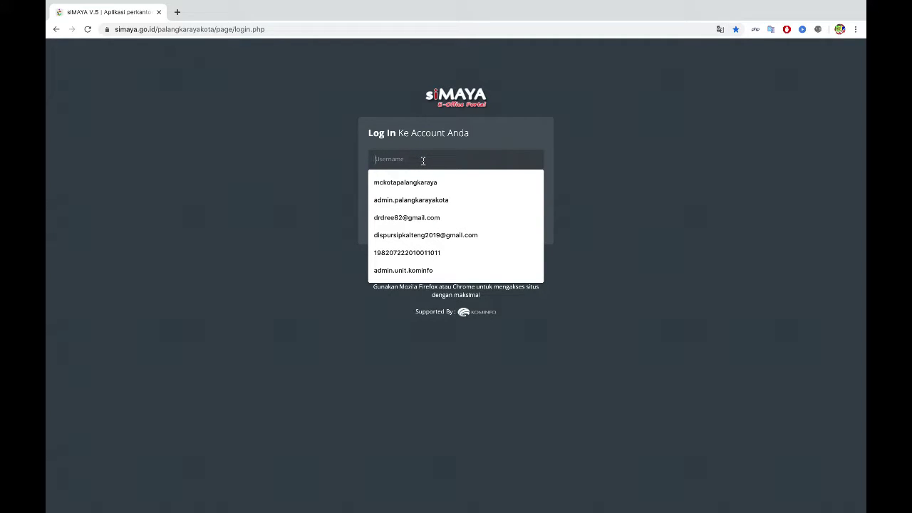
type("ad")
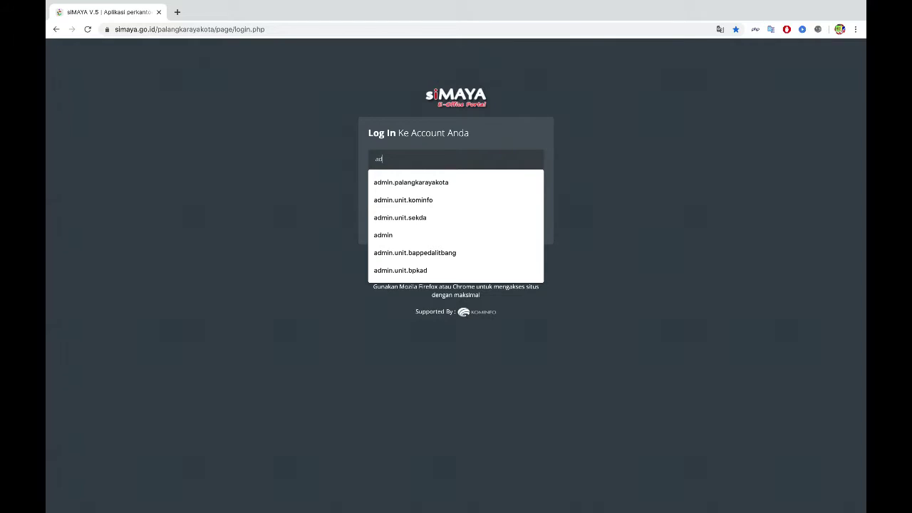
type("min.")
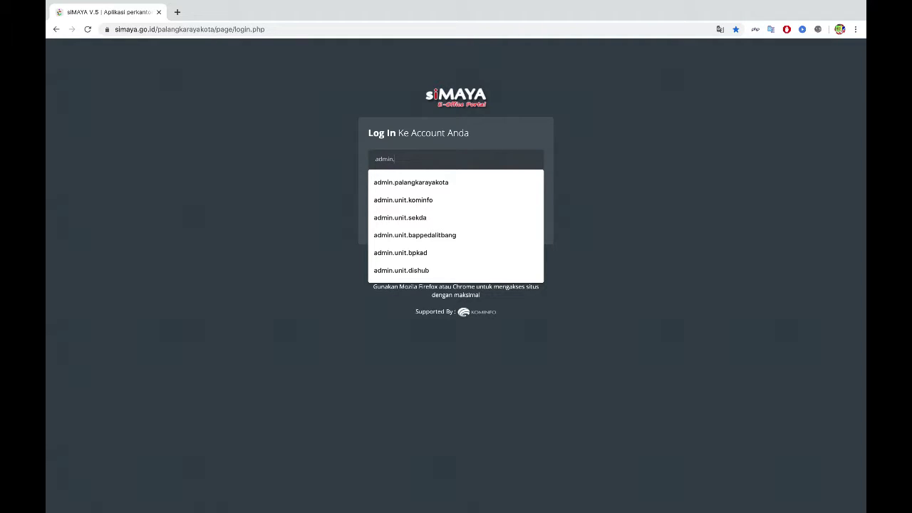
type("unit.")
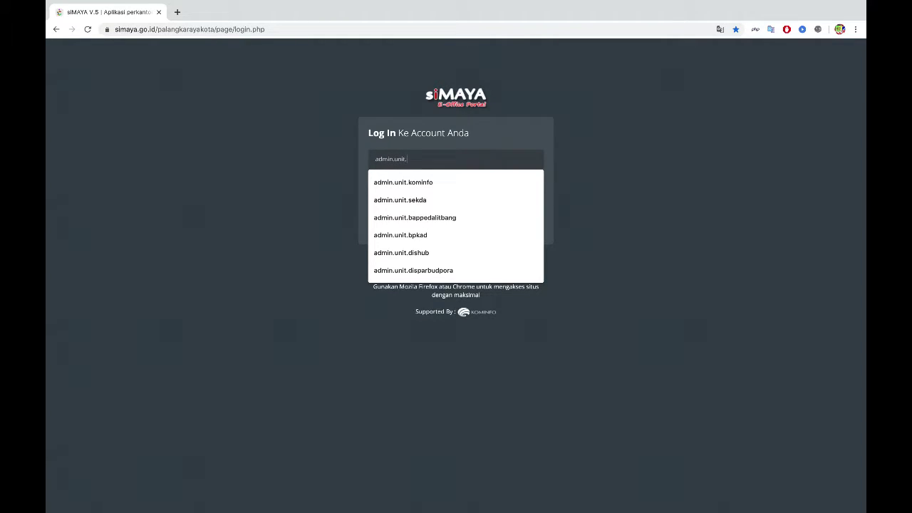
type("kominfo")
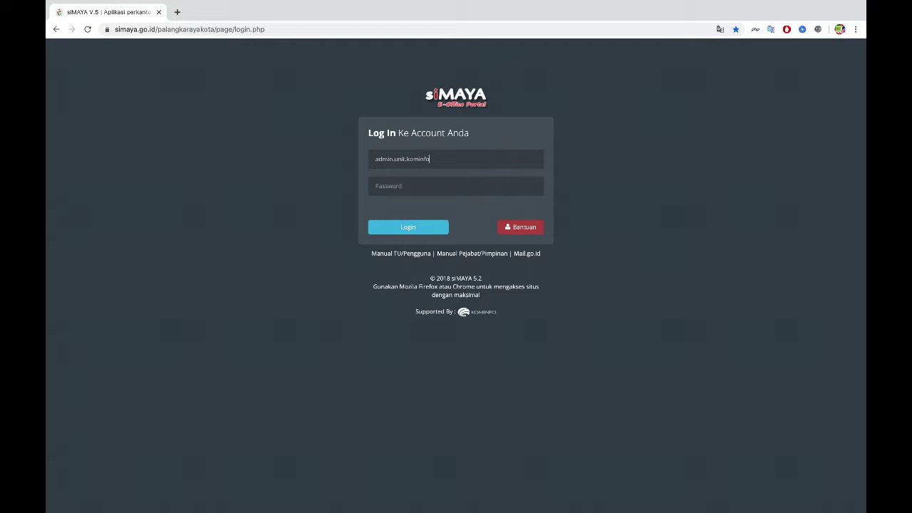
key("Tab")
type("****************")
left_click(404, 228)
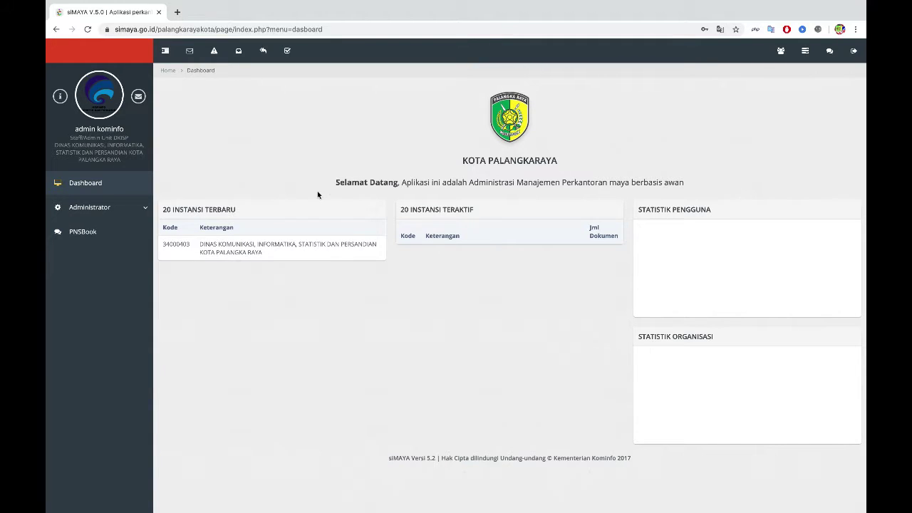
Step: Open Struktur Instansi from the Administrator menu's Instansi entry to show the Dinas Kominfo agency
left_click(127, 210)
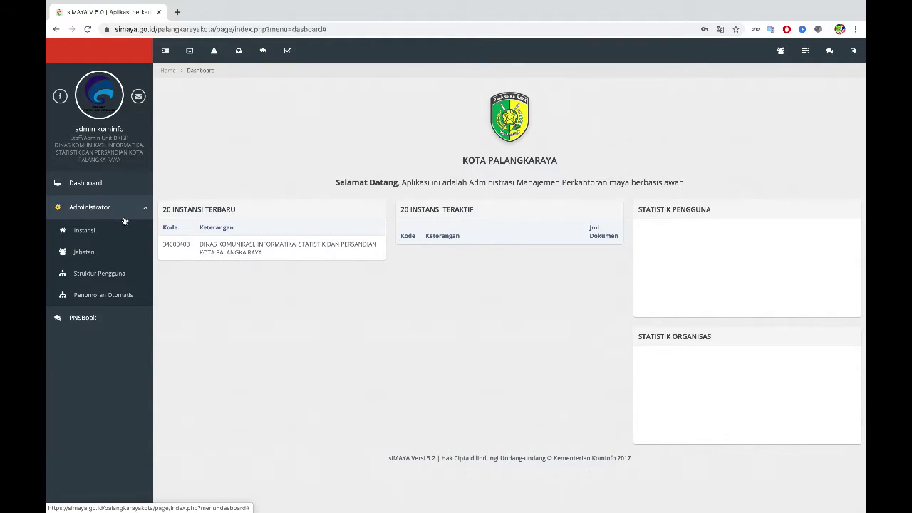
left_click(117, 234)
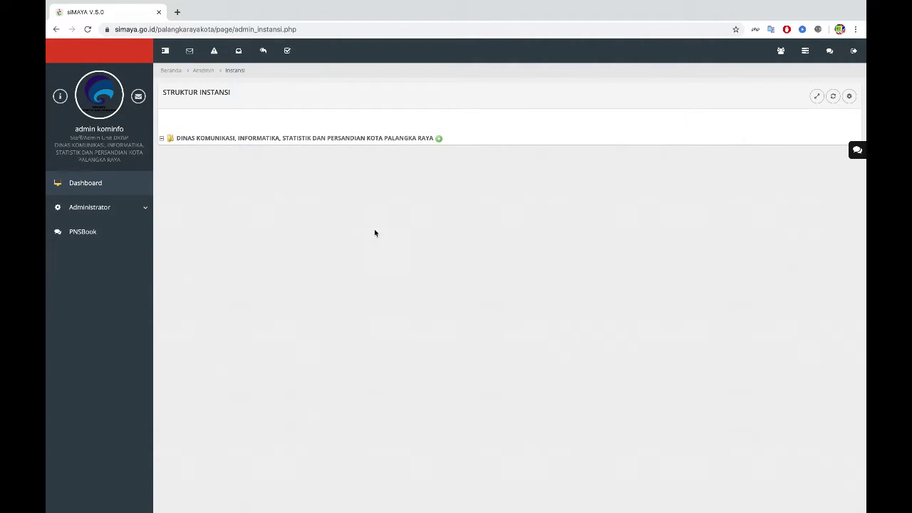
left_click(439, 141)
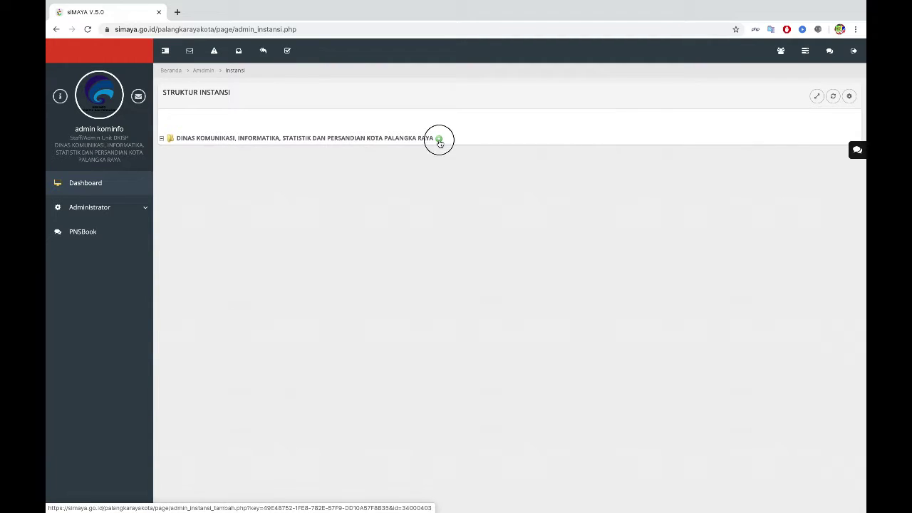
Step: Save 'SEKRETARIAT DINAS KOMINFO, STATISTIK DAN PERSANDIAN KOTA' as a sub-unit under the root agency
left_click(427, 139)
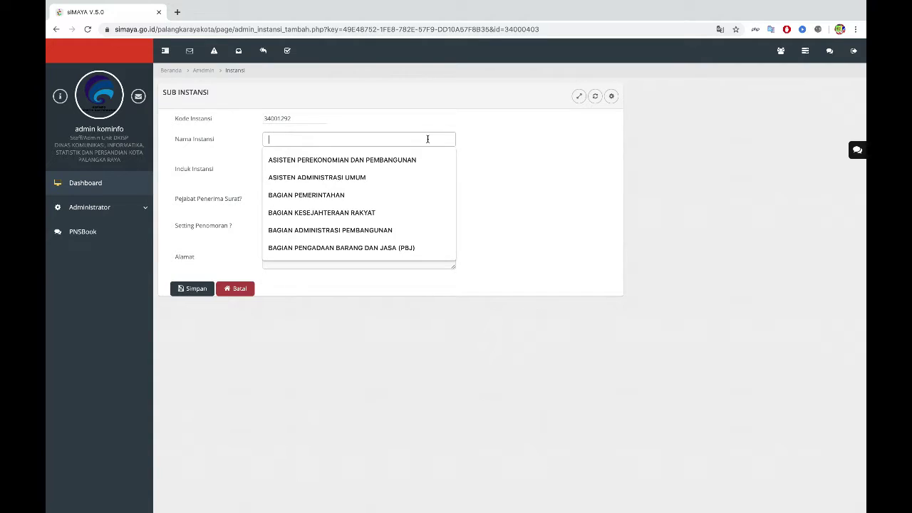
type("SE")
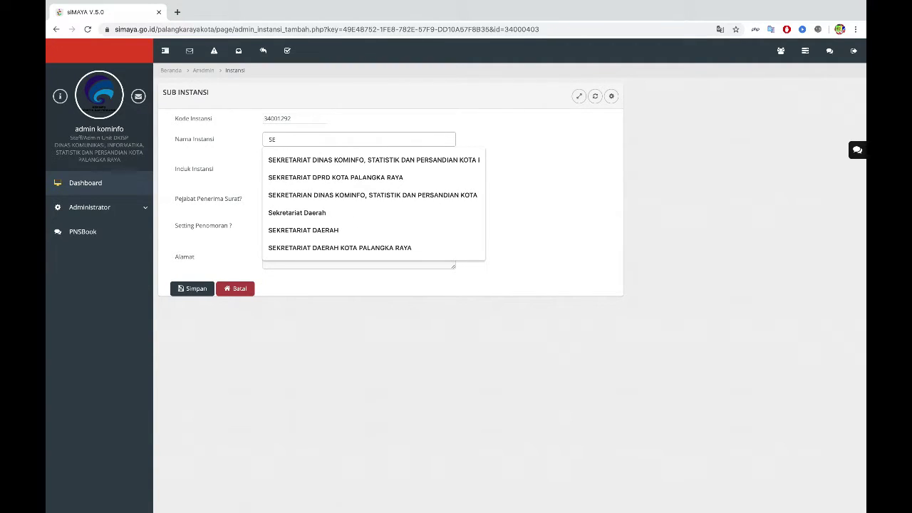
key("Down")
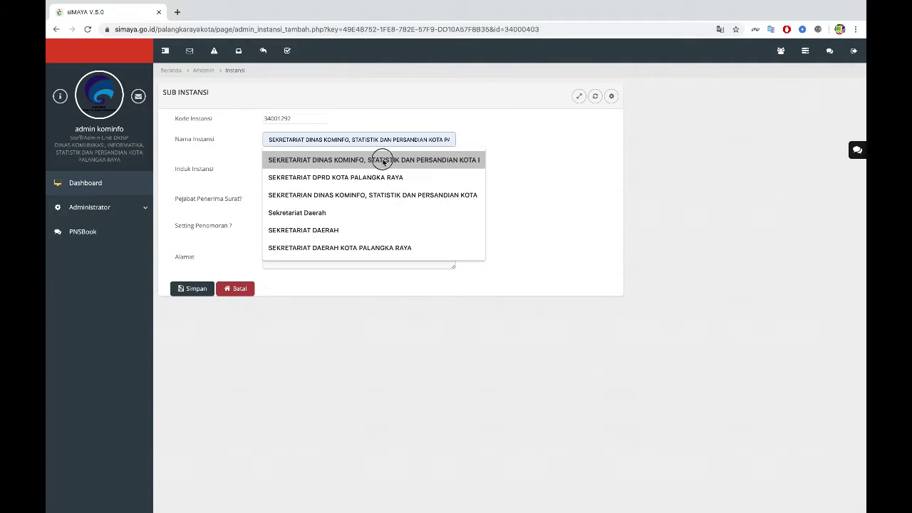
left_click(383, 161)
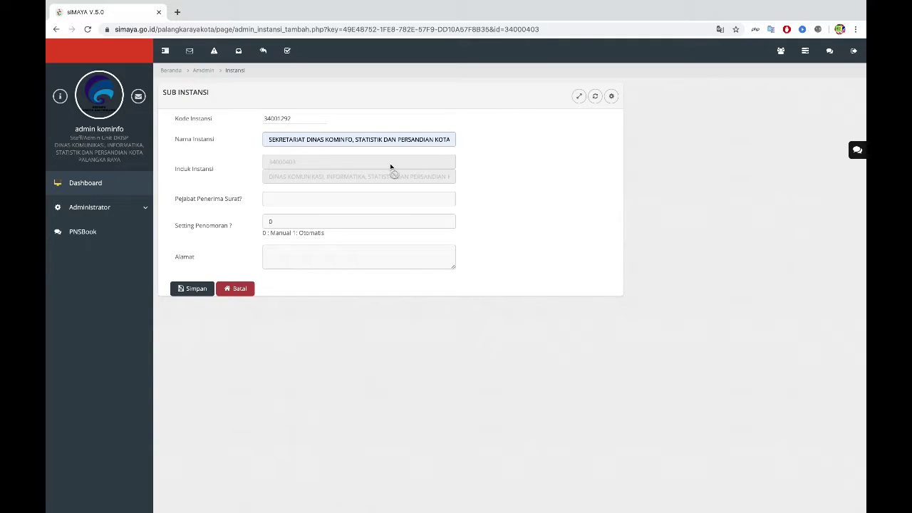
left_click(197, 290)
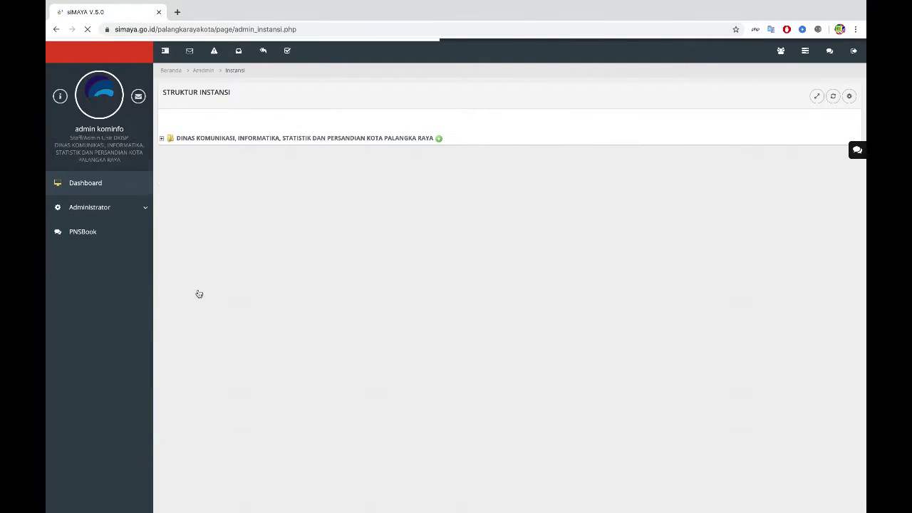
Step: Add BIDANG APLIKASI INFORMATIKA as a sub-unit under the Dinas Kominfo agency
left_click(161, 139)
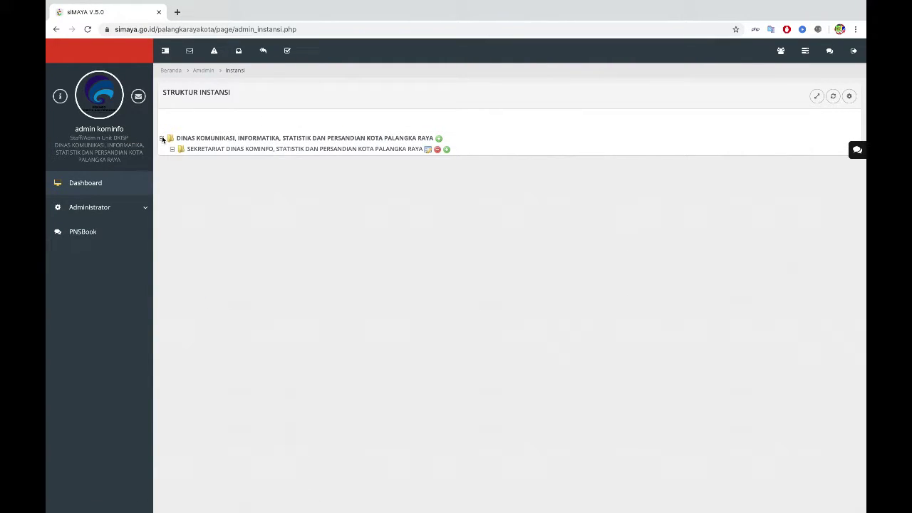
left_click(439, 143)
left_click(404, 143)
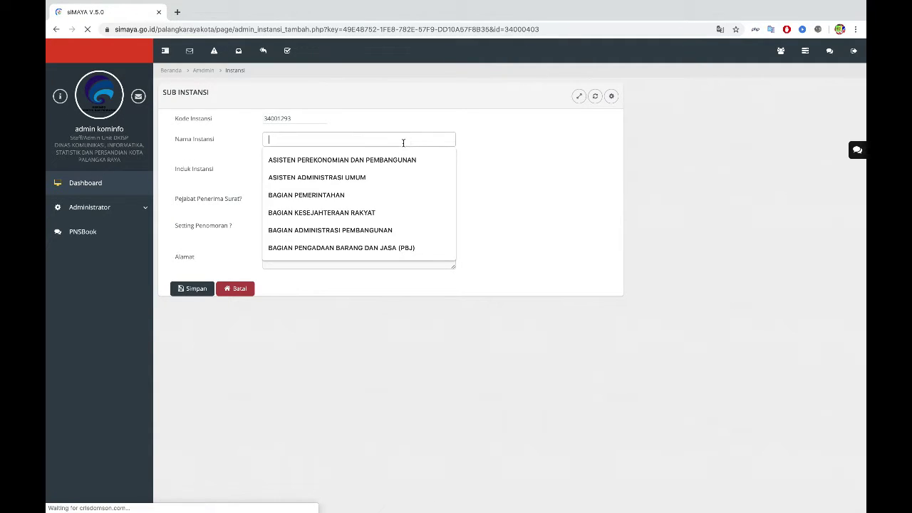
type("BIDANG APLIKASI INFORMATIKA")
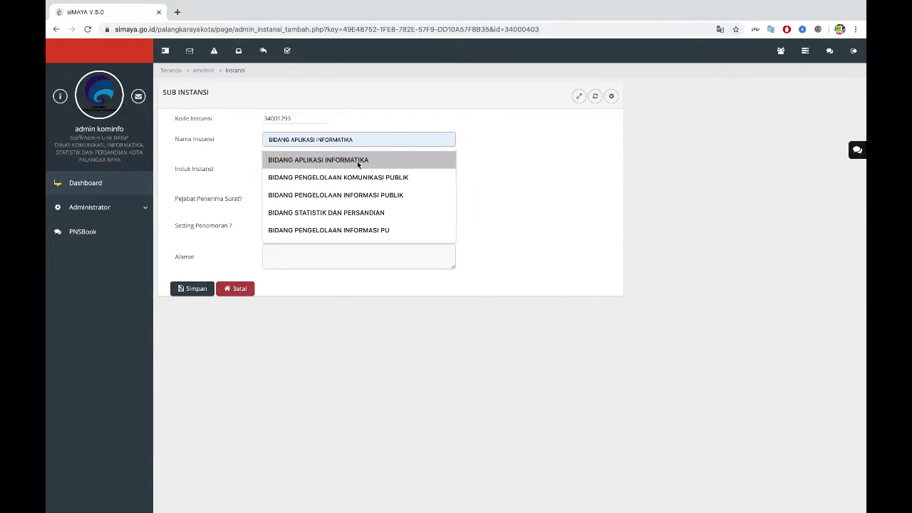
left_click(356, 159)
left_click(197, 289)
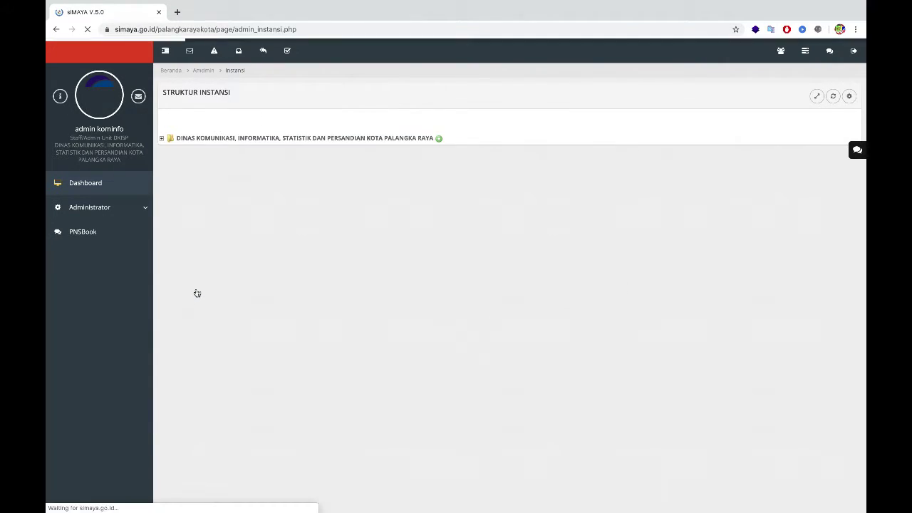
Step: Add BIDANG PENGELOLAAN INFORMASI PUBLIK as another sub-unit under the agency
left_click(162, 138)
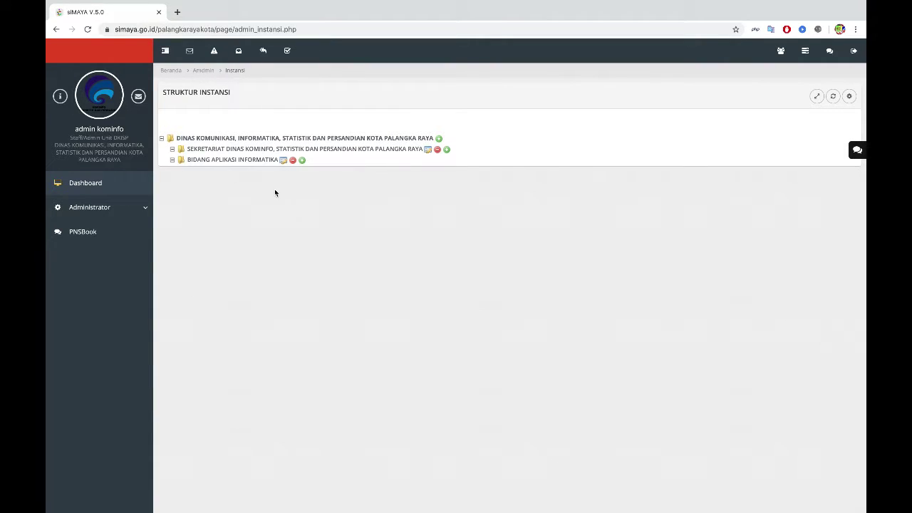
left_click(438, 139)
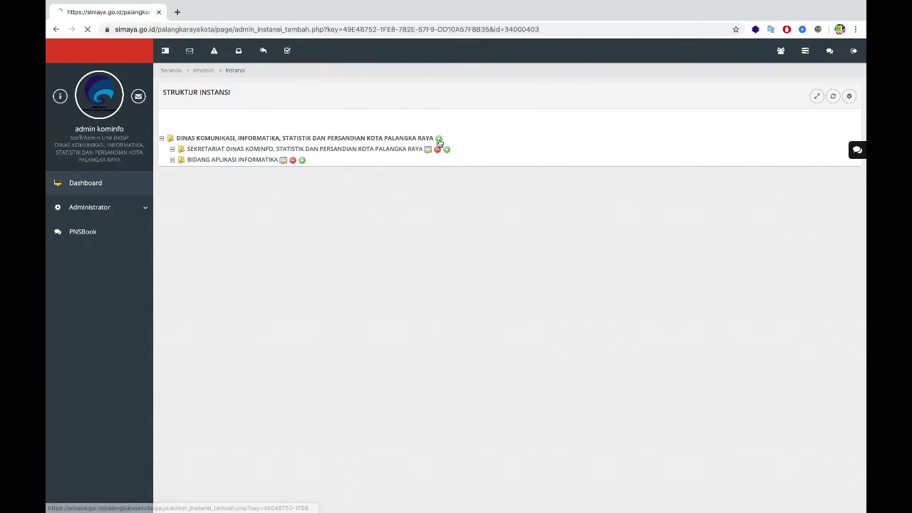
left_click(371, 139)
type("B")
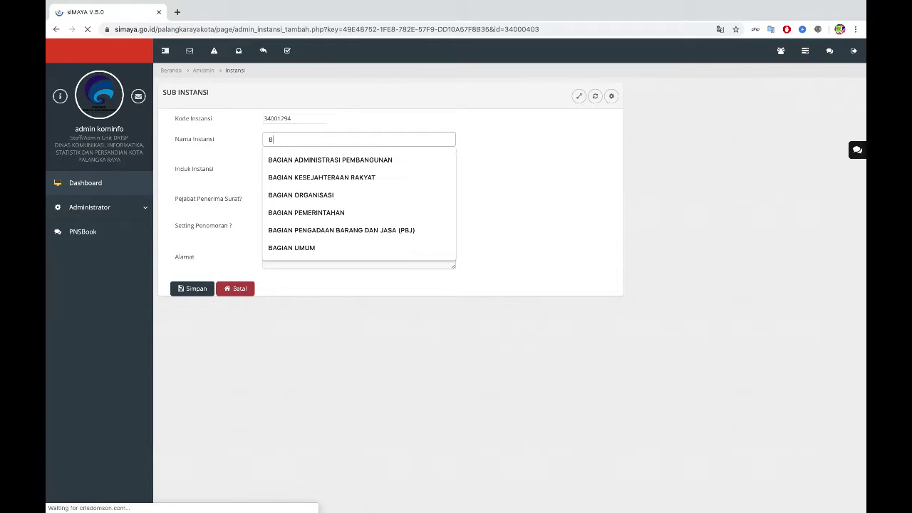
type("IDANG PENGELOLAAN INFORMASI PUBLIK")
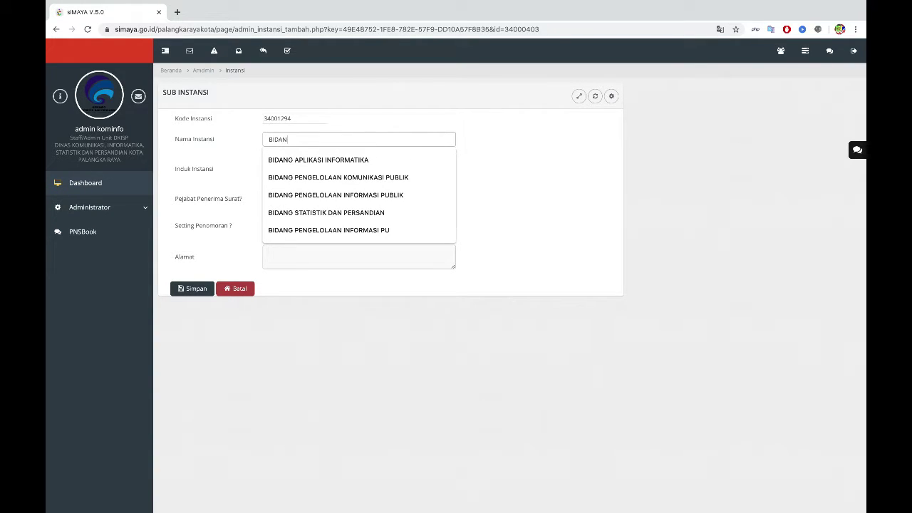
left_click(341, 197)
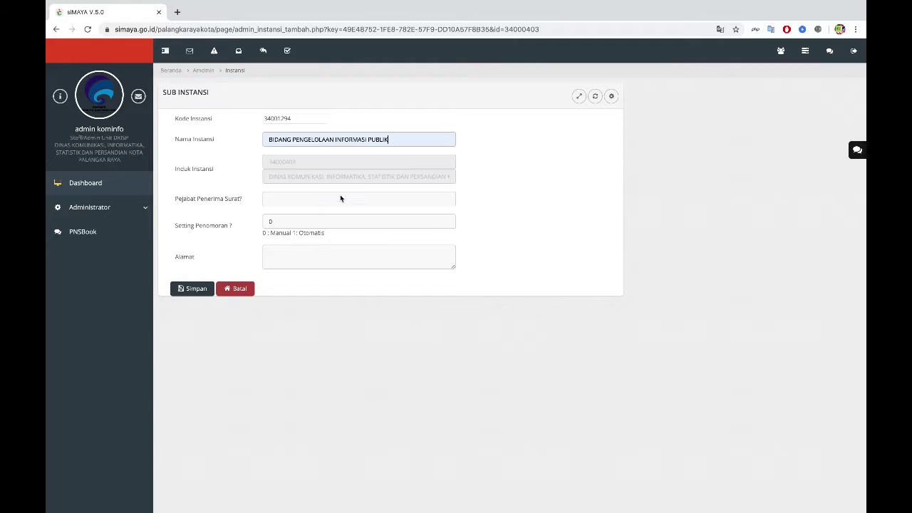
left_click(202, 291)
left_click(162, 142)
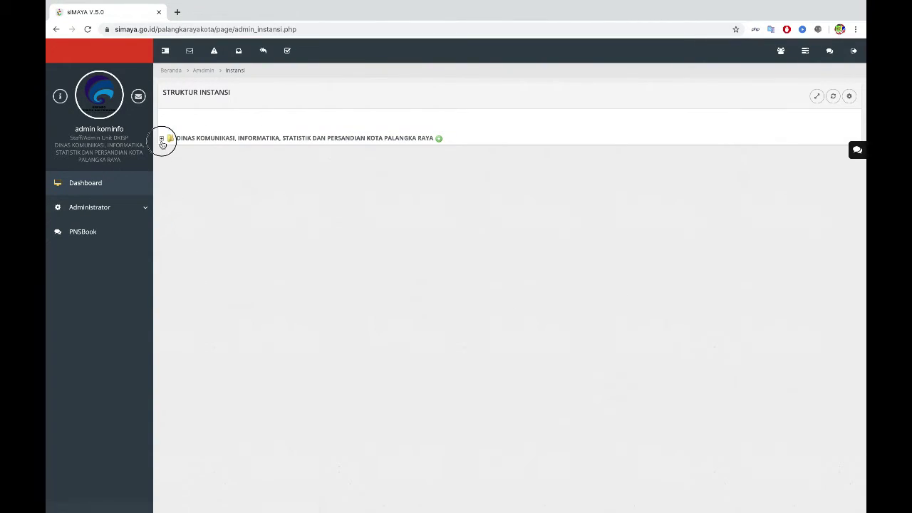
Step: Add BIDANG PENGELOLAAN KOMUNIKASI PUBLIK as a sub-unit under the Dinas agency
left_click(440, 139)
left_click(388, 138)
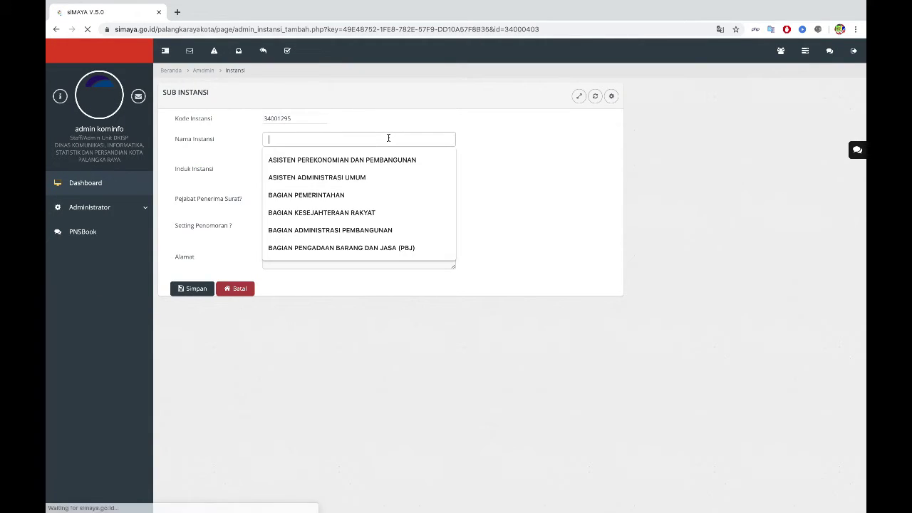
type("BIDANG PENGELOLAAN KOMUNIKASI PUBLIK")
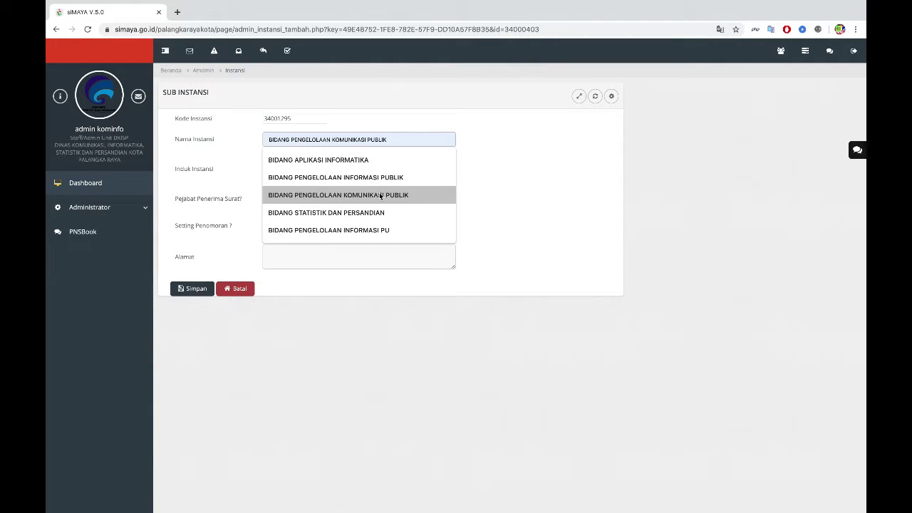
left_click(380, 195)
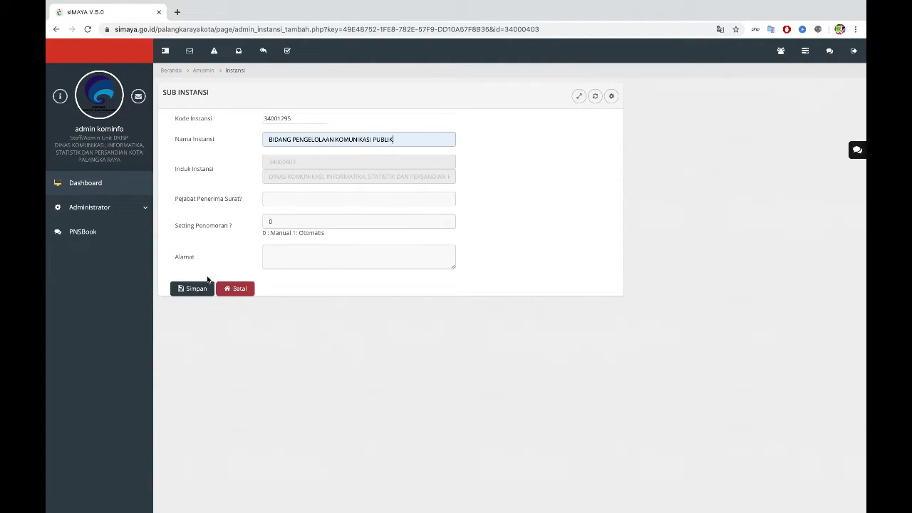
left_click(197, 288)
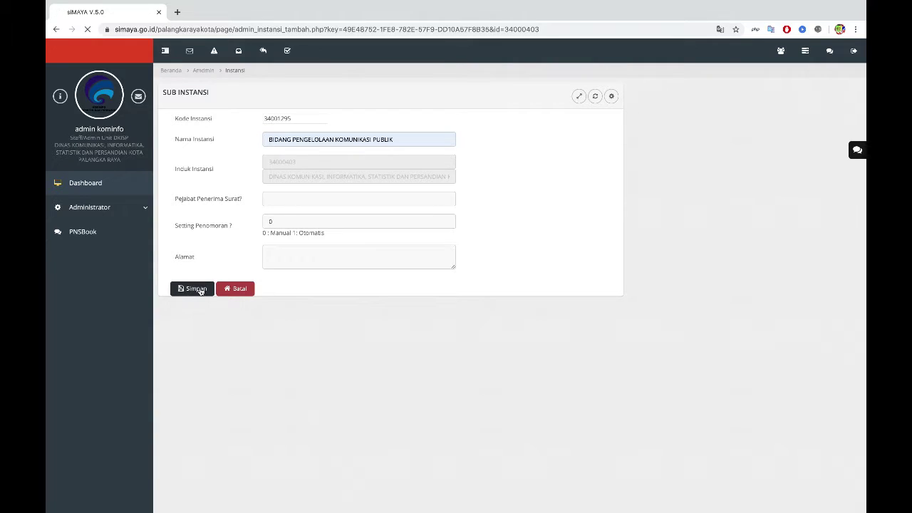
Step: Add BIDANG STATISTIK DAN PERSANDIAN under the agency, completing five sub-units
left_click(179, 138)
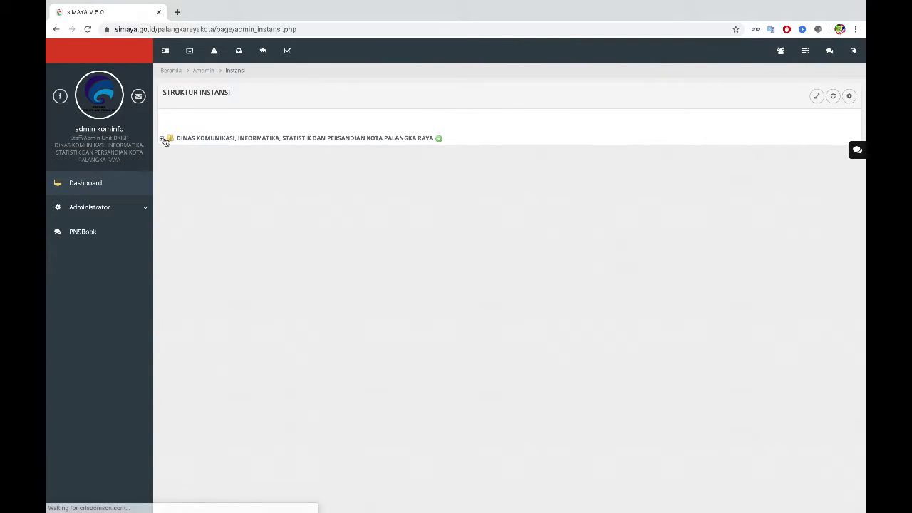
left_click(439, 139)
left_click(418, 140)
type("BIDANG STATISTIK DAN PERSANDIAN")
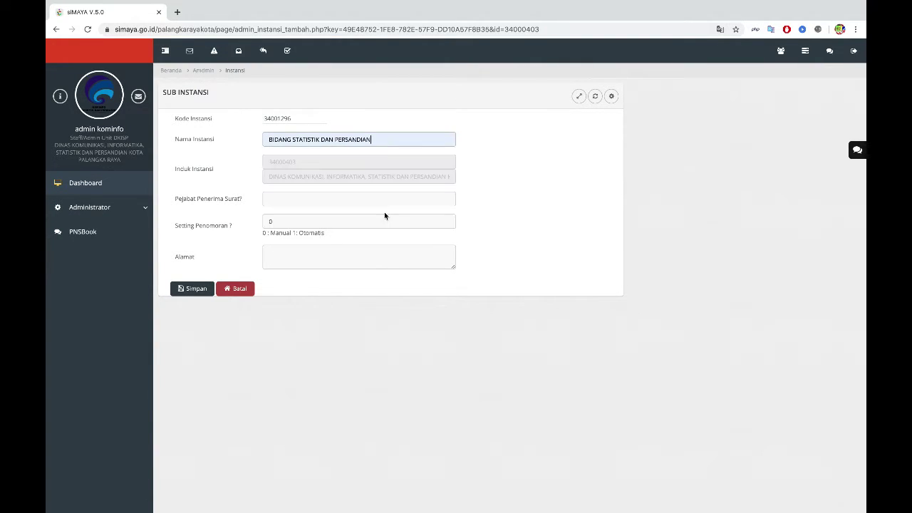
left_click(385, 212)
left_click(194, 293)
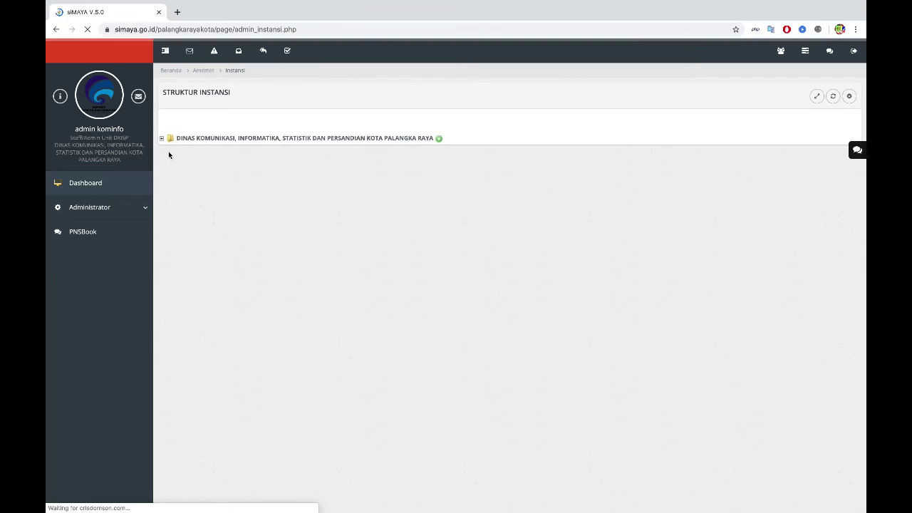
left_click(162, 140)
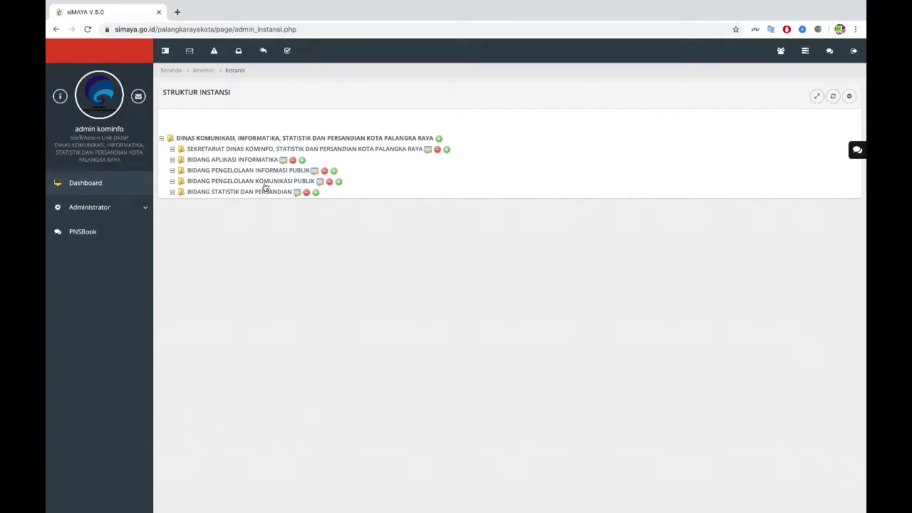
Step: Start a Sekretariat sub-unit and select the SUB BAGIAN PERENCANAAN DAN EVALUASI text in the Word chart
left_click(448, 151)
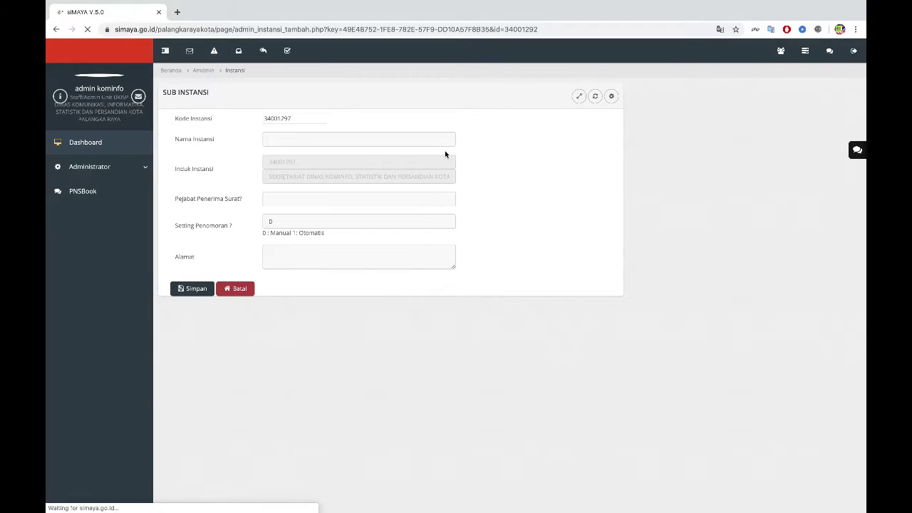
left_click(428, 138)
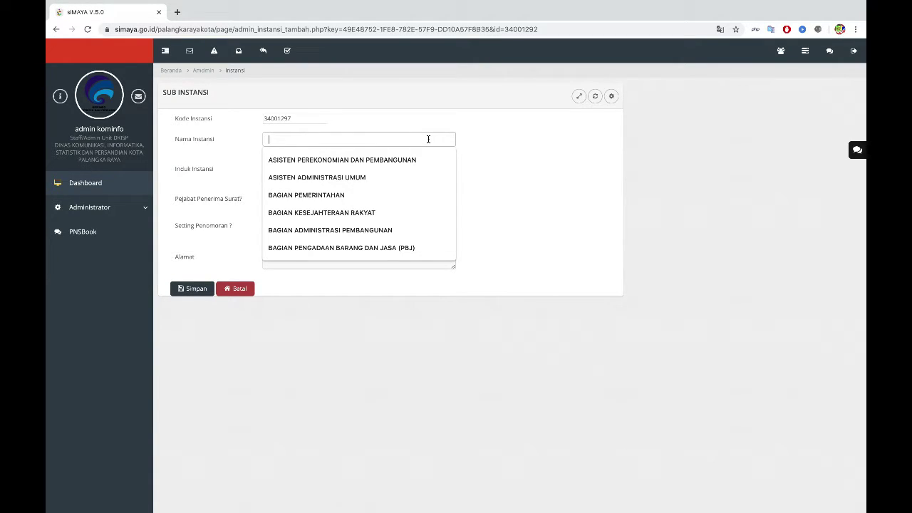
key("ctrl+Right")
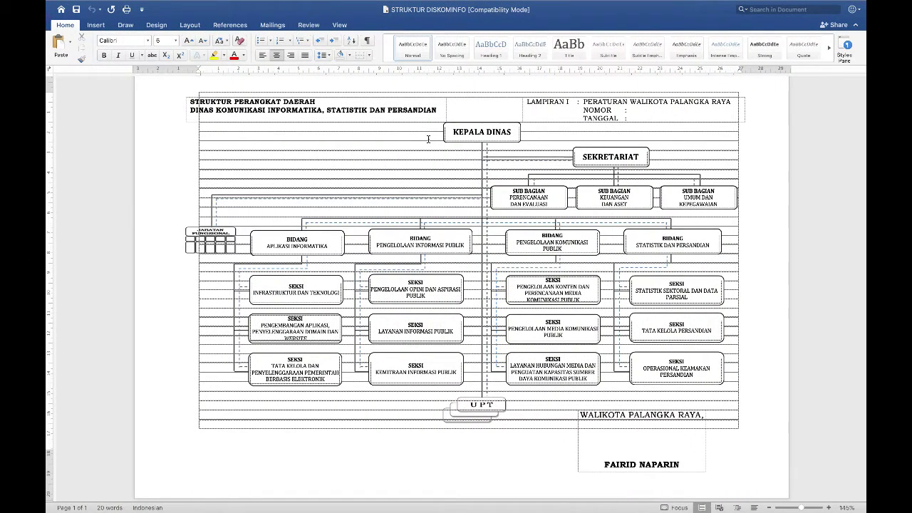
left_click(541, 203)
left_click(543, 203)
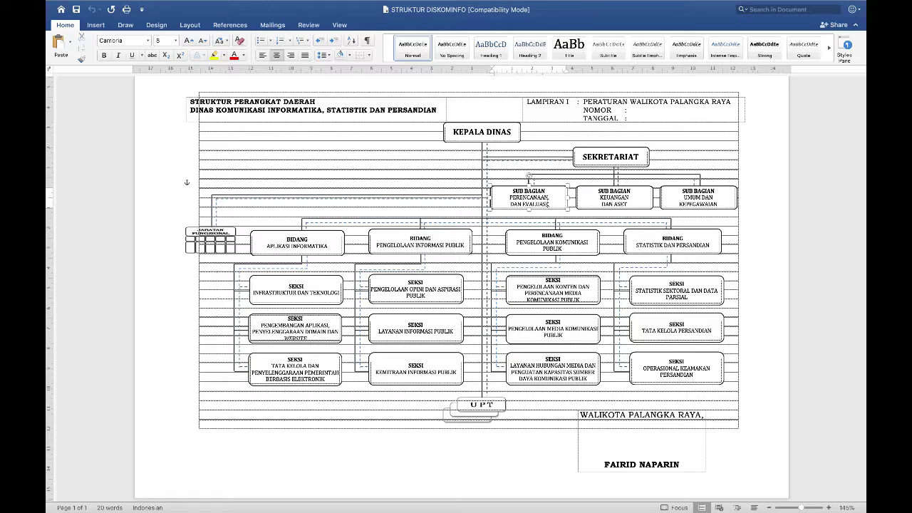
left_click_drag(549, 203, 510, 188)
Step: Paste the copied name, insert DINAS, and save SUB BAGIAN PERENCANAAN DAN EVALUASI DINAS KOMINFO
right_click(528, 195)
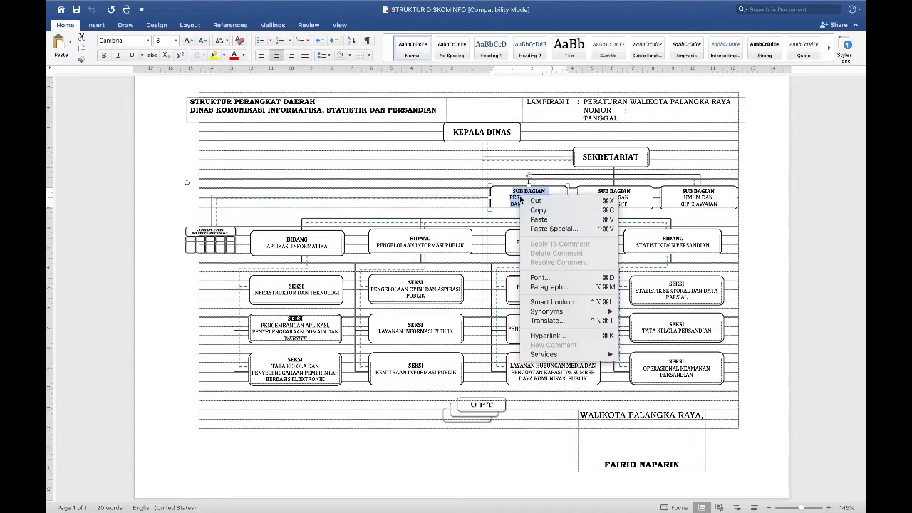
left_click(534, 210)
key("ctrl+Left")
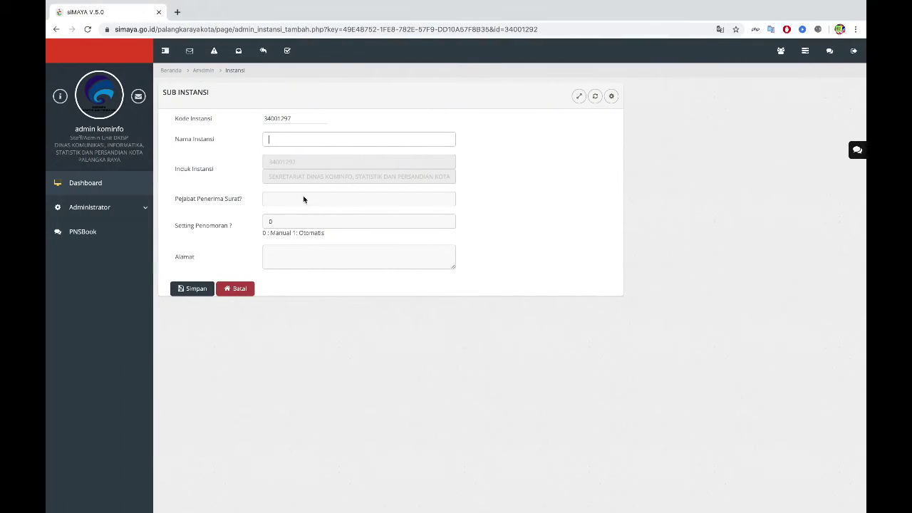
left_click(297, 141)
key("ctrl+v")
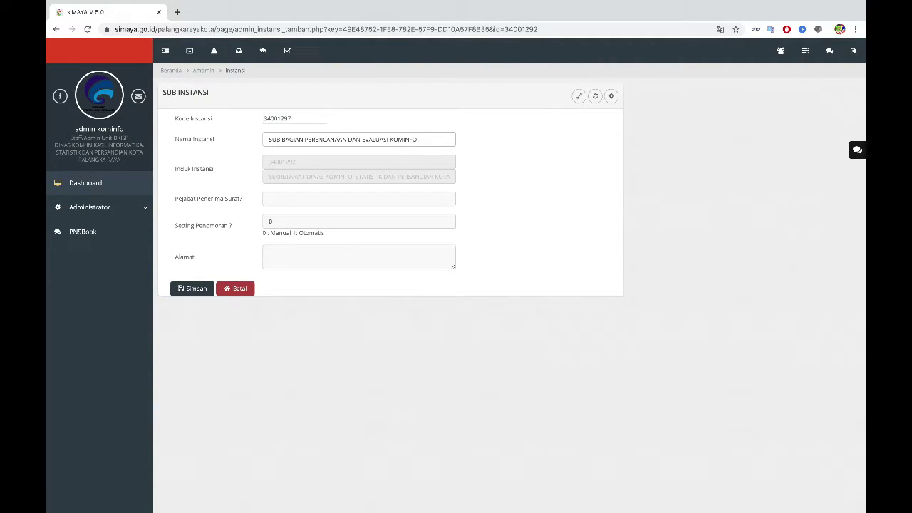
type("DINAS")
left_click(187, 289)
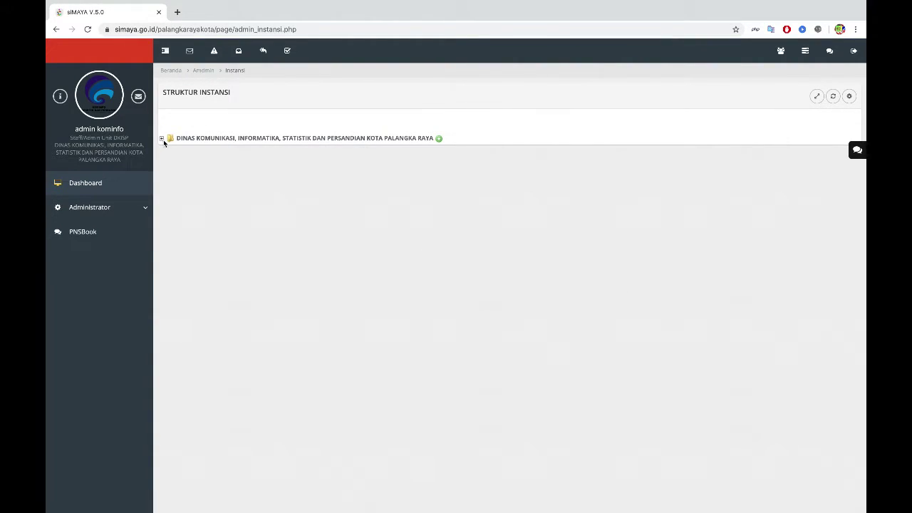
left_click(162, 138)
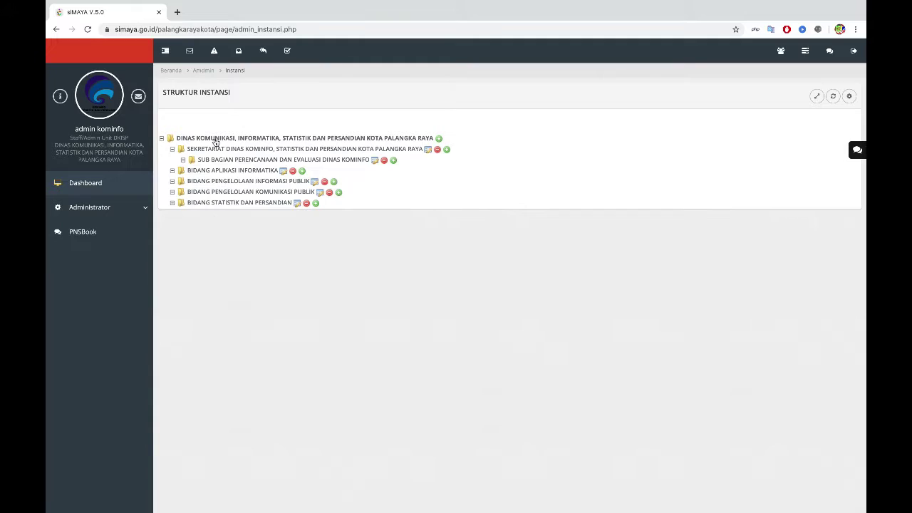
Step: Copy the Keuangan dan Aset name from Word and save SUB BAGIAN KEUANGAN DAN ASET DINAS KOMINFO
left_click(447, 150)
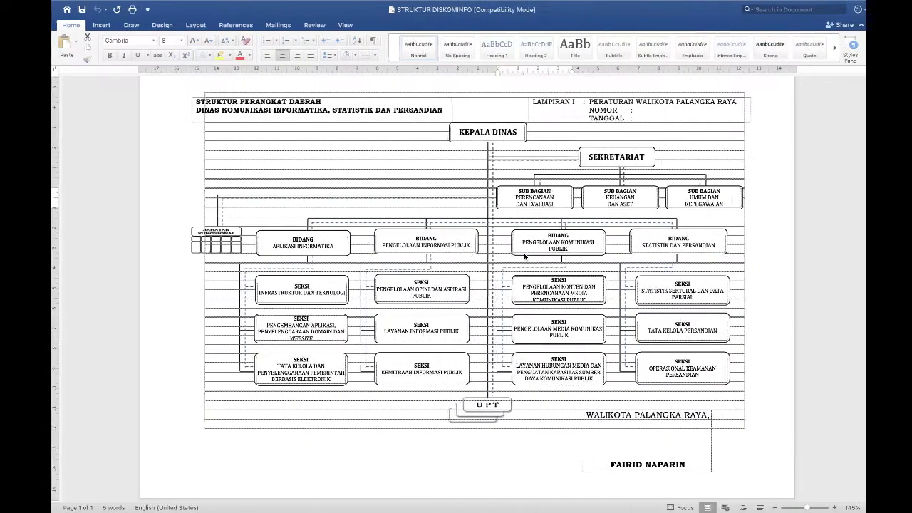
left_click(628, 203)
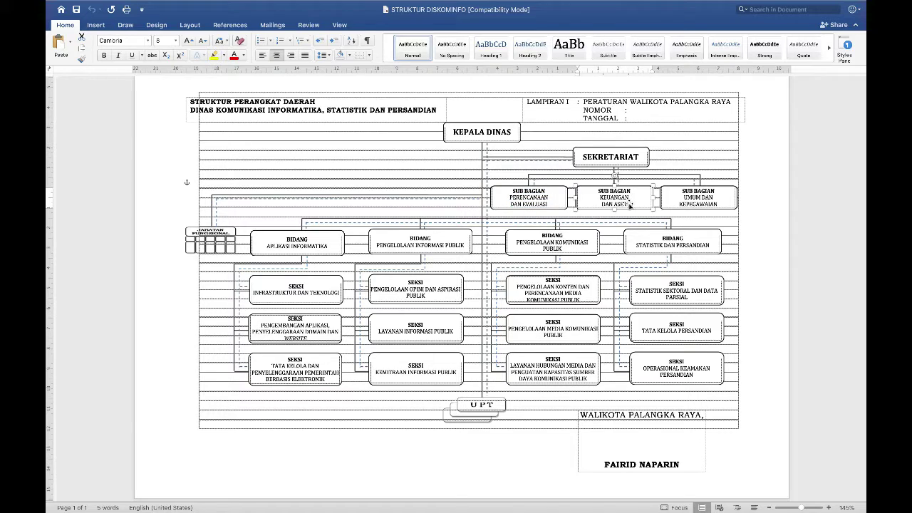
left_click_drag(628, 204, 610, 197)
right_click(609, 197)
left_click(616, 212)
key("ctrl+Left")
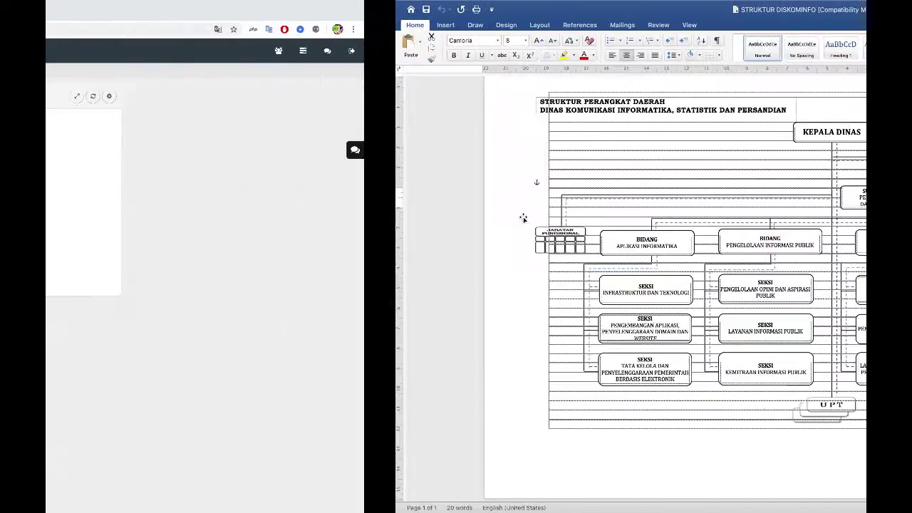
left_click(302, 140)
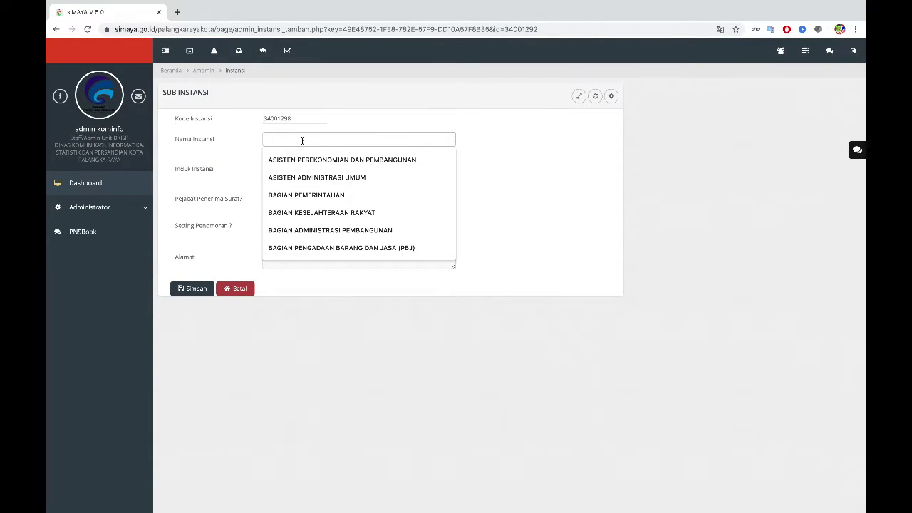
key("ctrl+v")
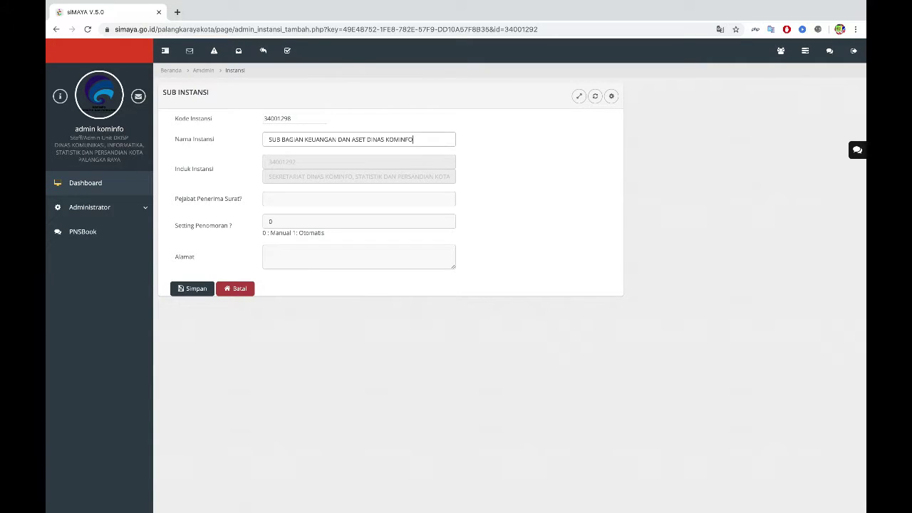
left_click(186, 291)
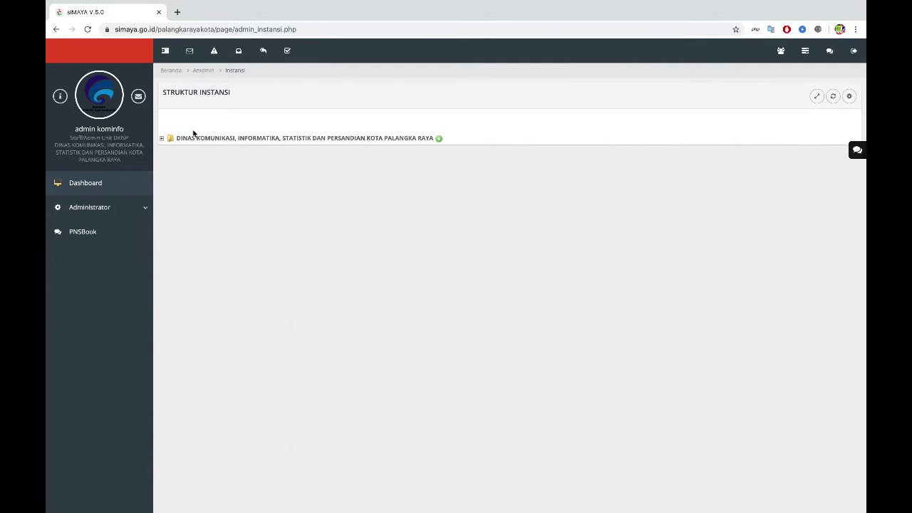
left_click(162, 139)
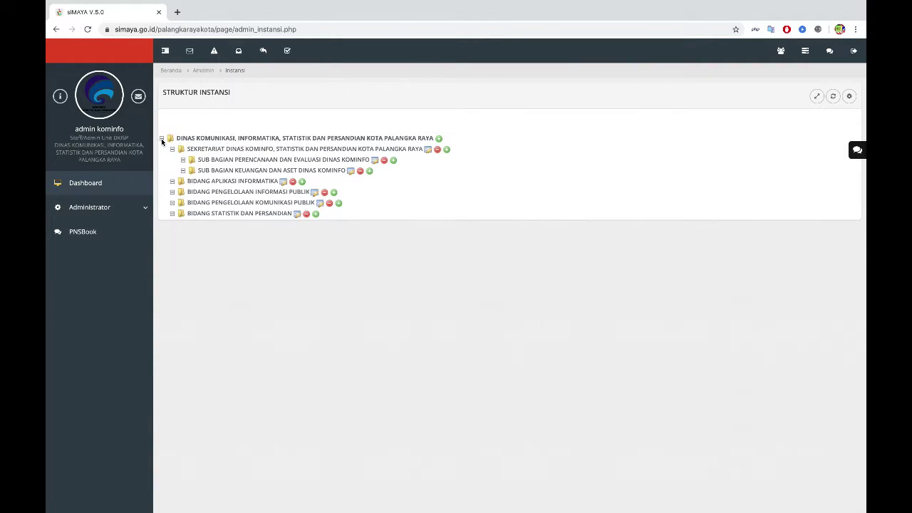
left_click(439, 139)
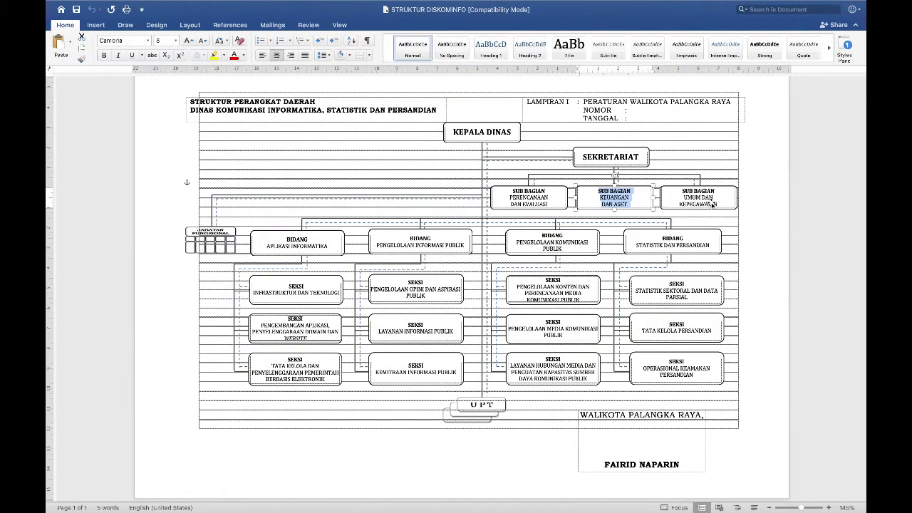
Step: Copy SUB BAGIAN UMUM DAN KEPEGAWAIAN from the Word chart and save it under the Dinas agency
left_click(712, 204)
left_click(719, 203)
left_click_drag(719, 201, 670, 184)
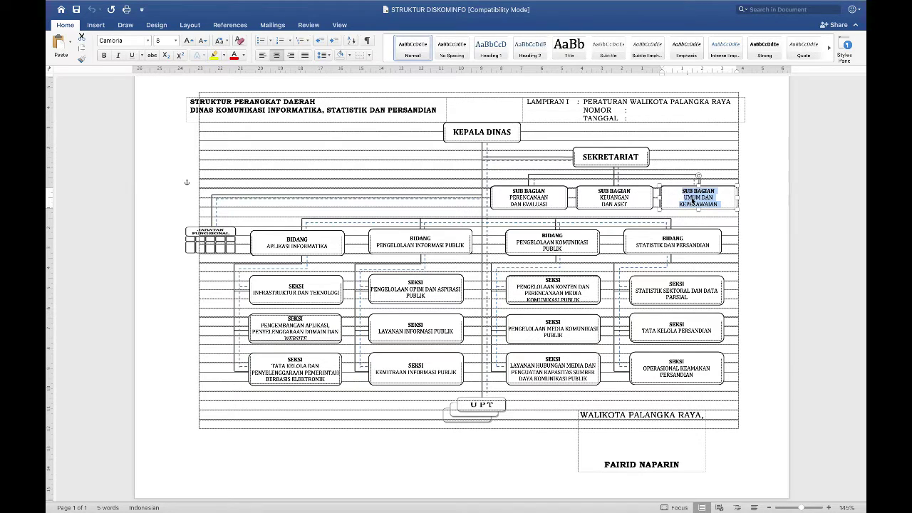
right_click(693, 202)
left_click(711, 211)
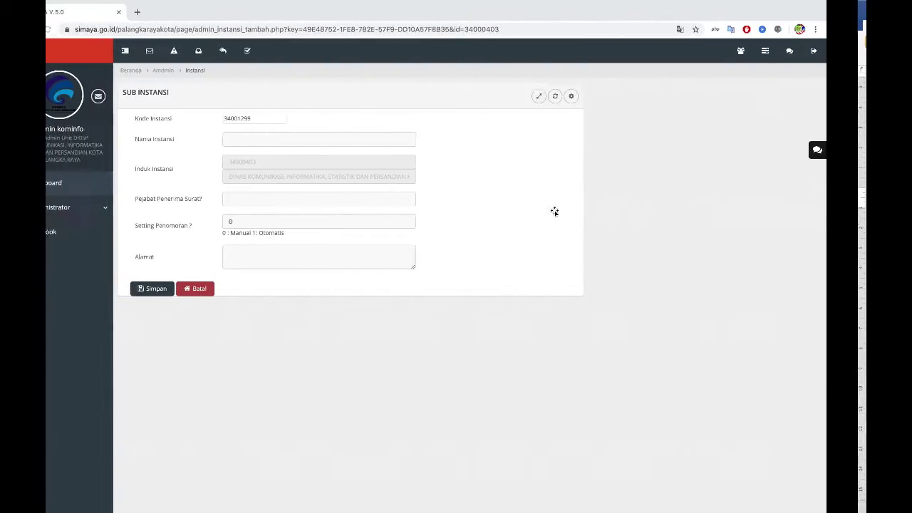
left_click(289, 139)
key("ctrl+v")
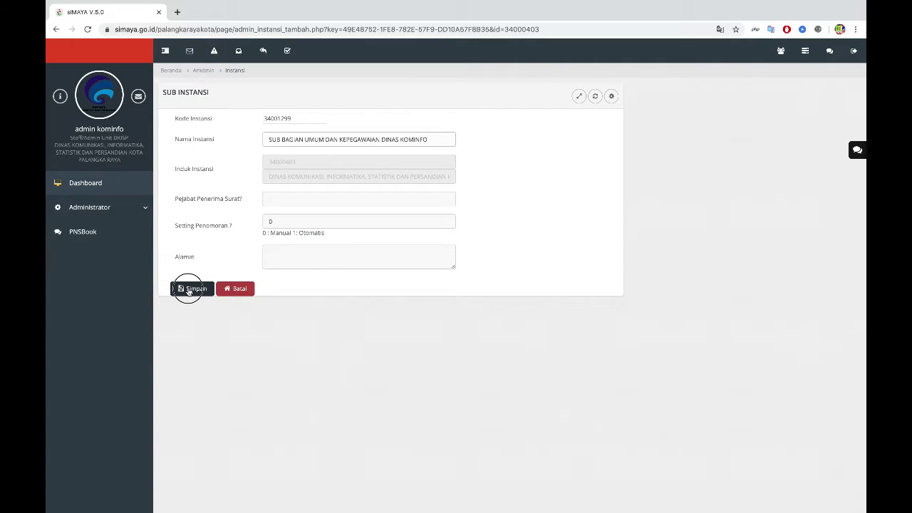
left_click(186, 288)
left_click(162, 139)
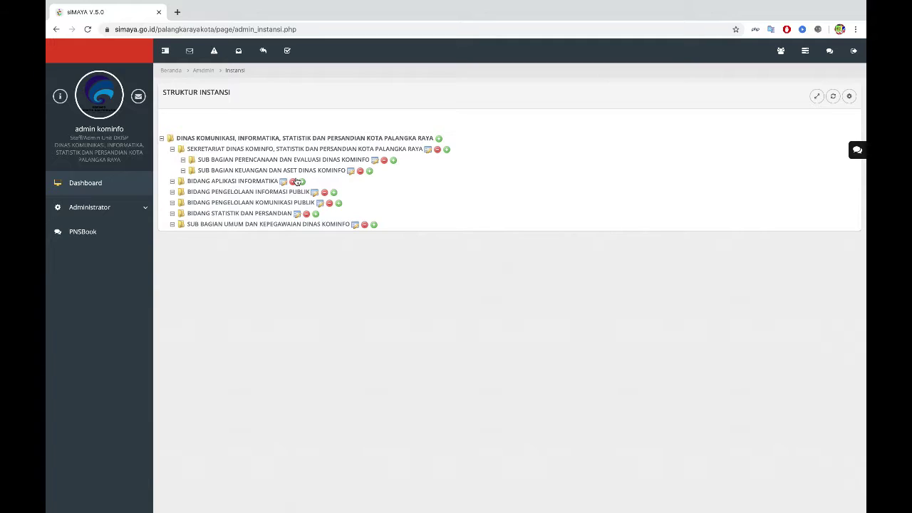
Step: Save SUB BAGIAN UMUM DAN KEPEGAWAIAN DINAS KOMINFO under the Sekretariat using the name suggestion
left_click(447, 150)
left_click(402, 139)
key("ctrl+v")
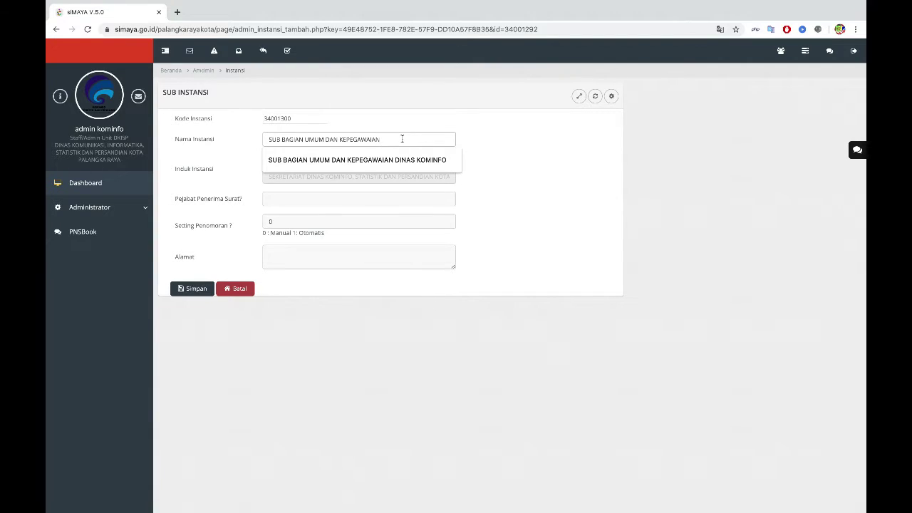
left_click(401, 160)
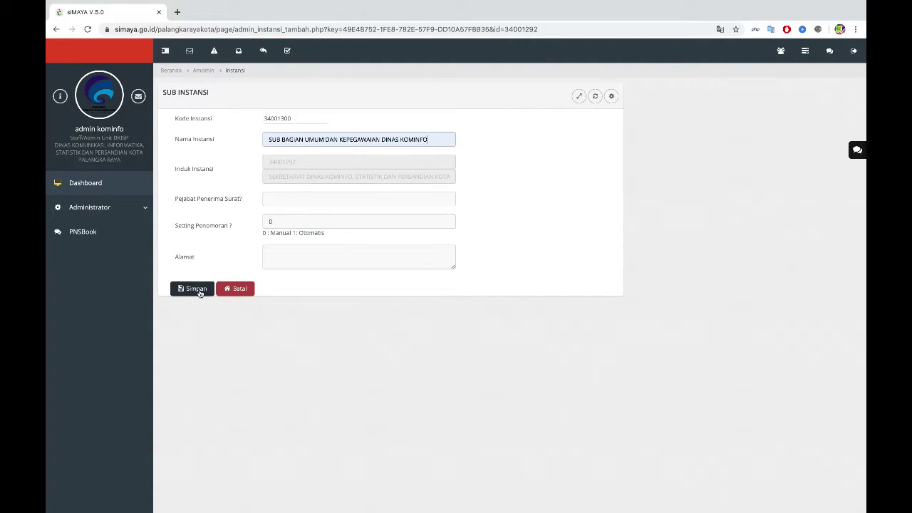
left_click(199, 289)
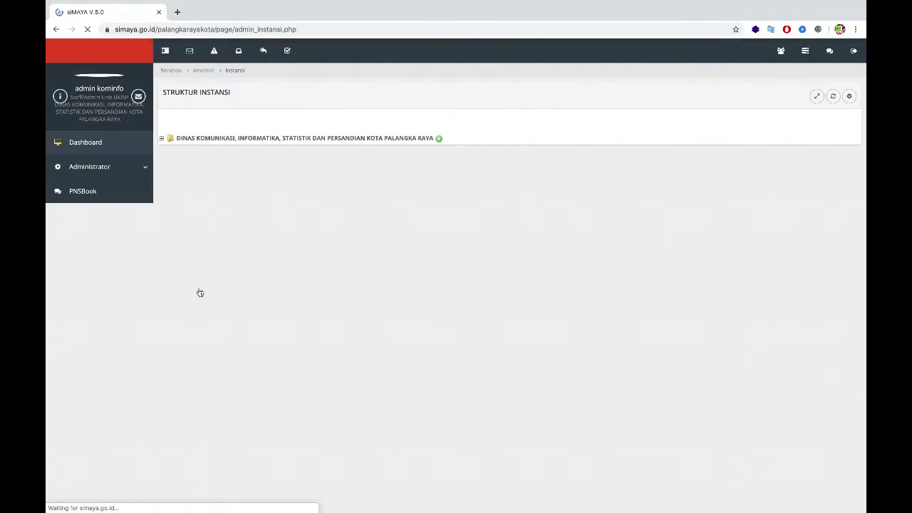
Step: Copy each SEKSI name (KEMITRAAN, KONTEN, MEDIA KOMUNIKASI, LAYANAN HUBUNGAN…) from Word and save under its Bidang
left_click(162, 139)
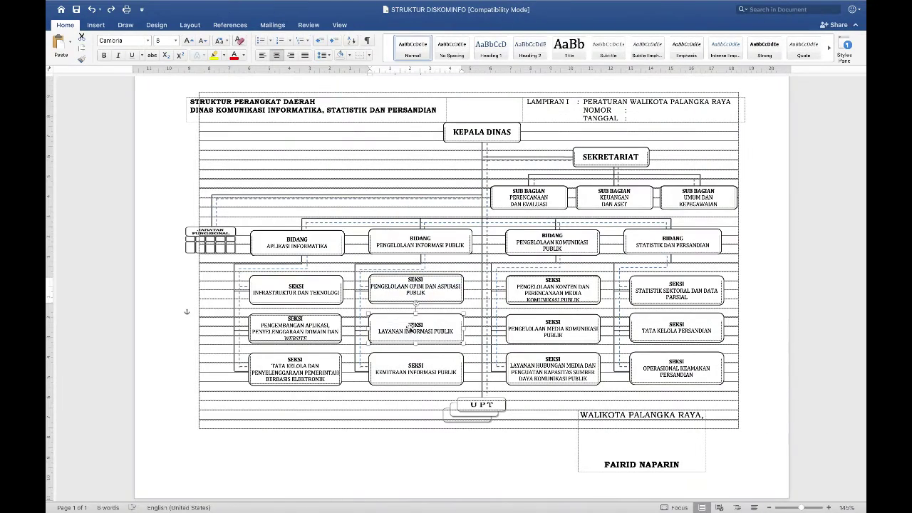
right_click(411, 330)
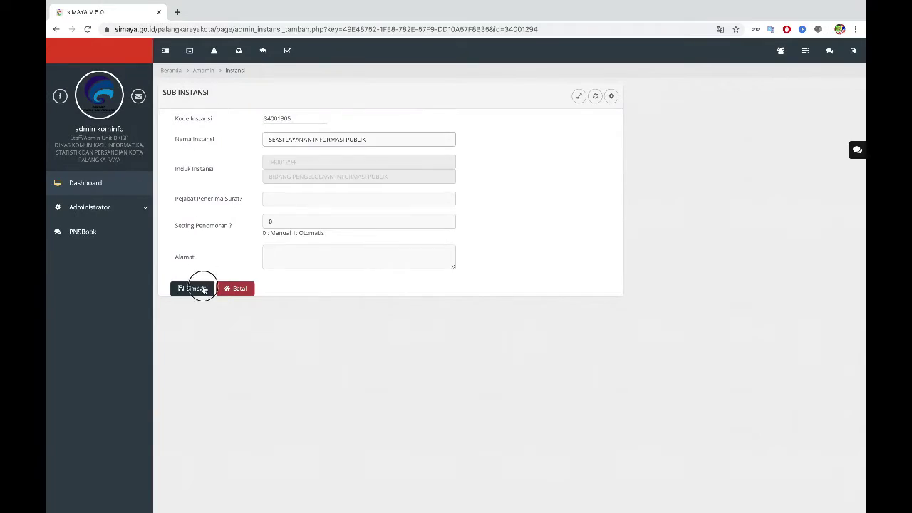
left_click(197, 285)
left_click(407, 365)
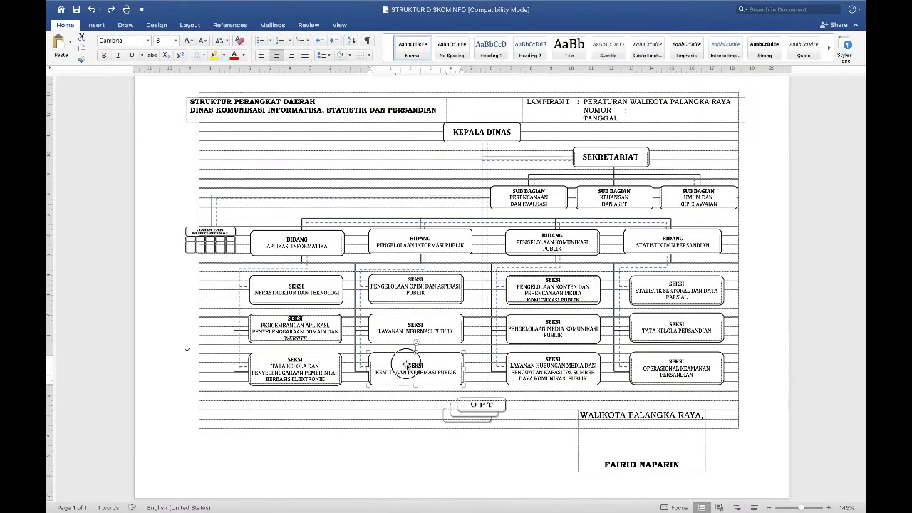
right_click(446, 349)
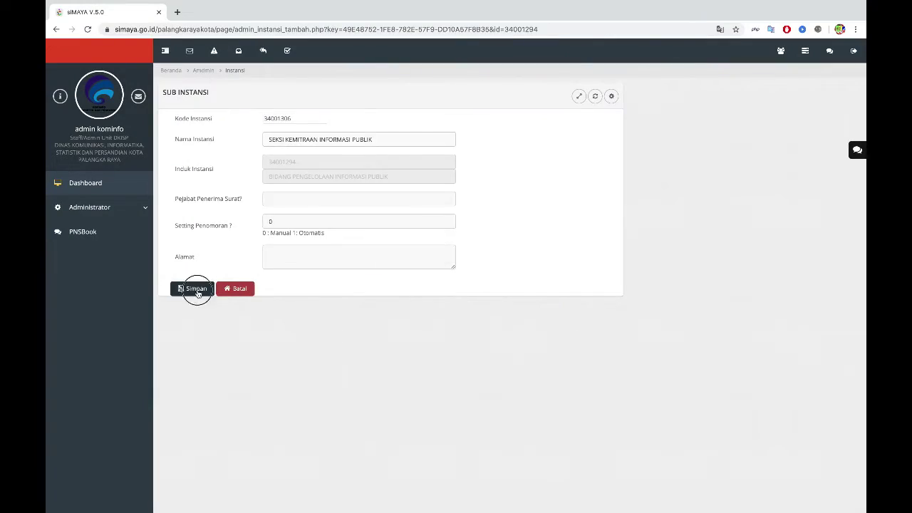
left_click(194, 289)
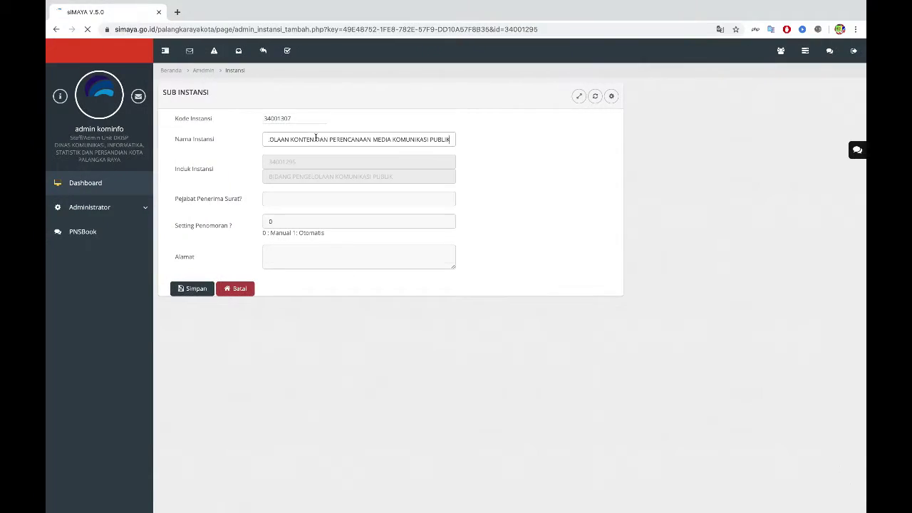
left_click(191, 289)
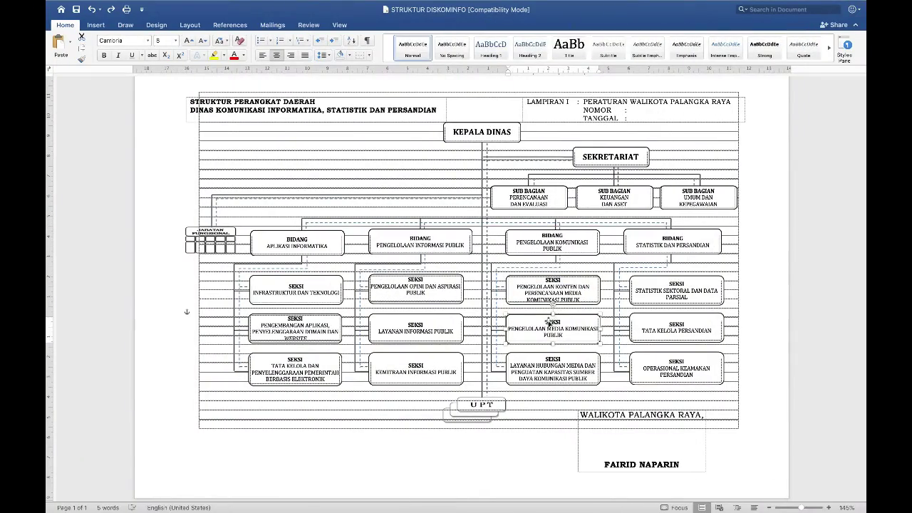
right_click(560, 328)
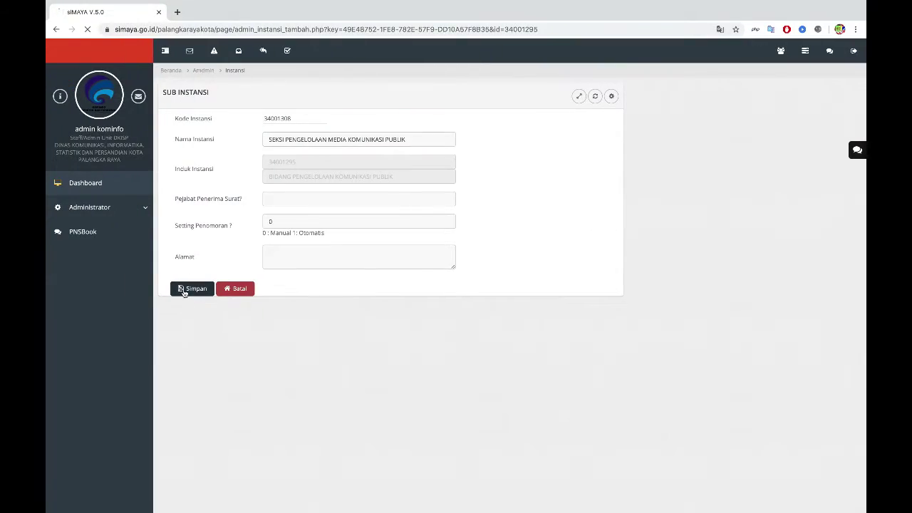
left_click(190, 290)
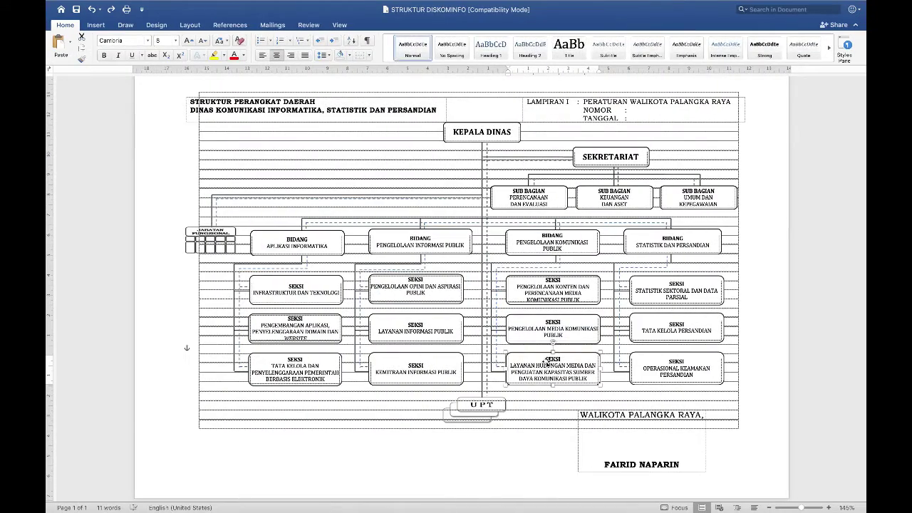
right_click(570, 343)
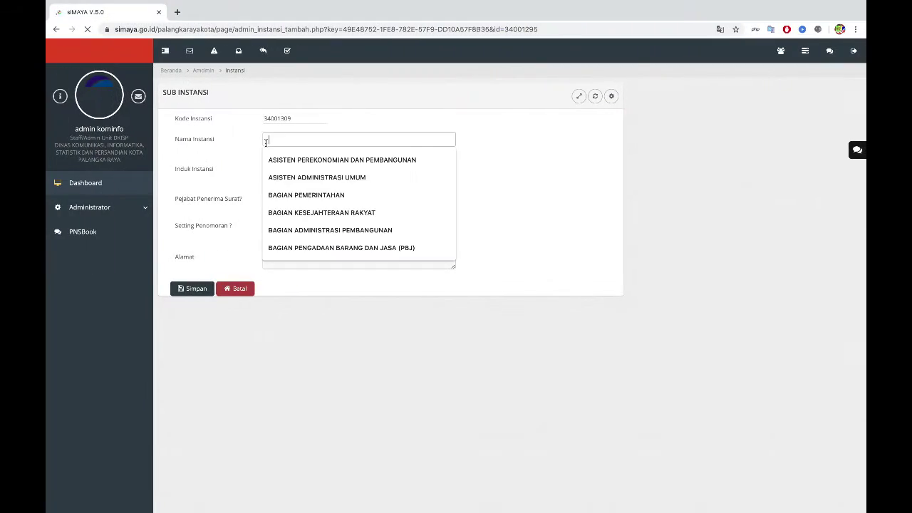
key("super+v")
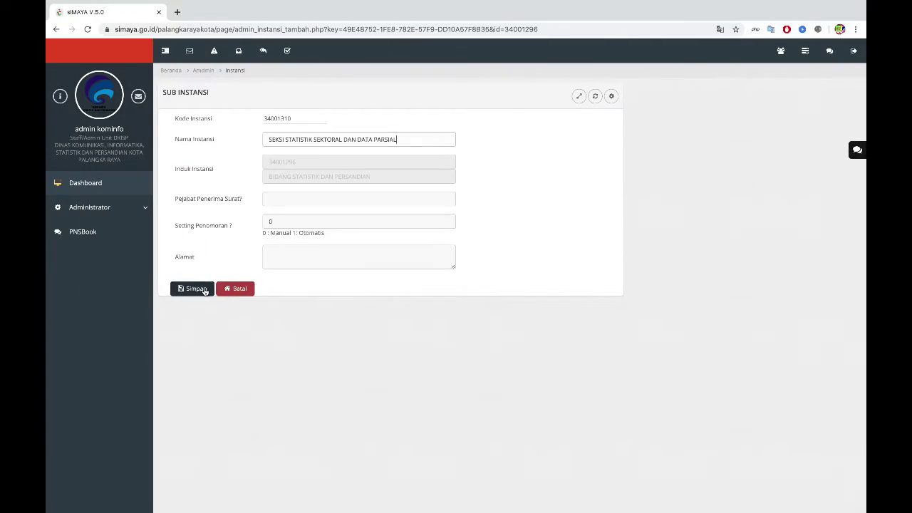
left_click(315, 323)
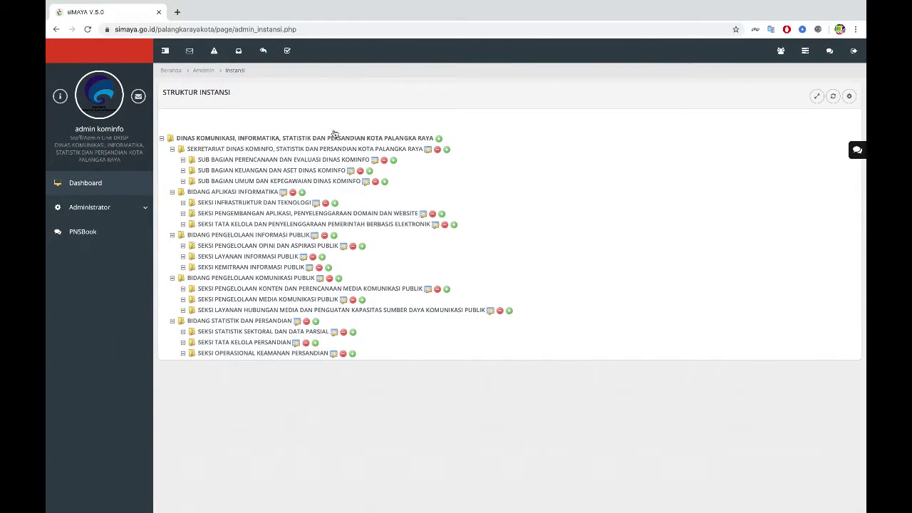
Step: Open the Jabatan (Struktur Jabatan) page from the Administrator menu
left_click(140, 215)
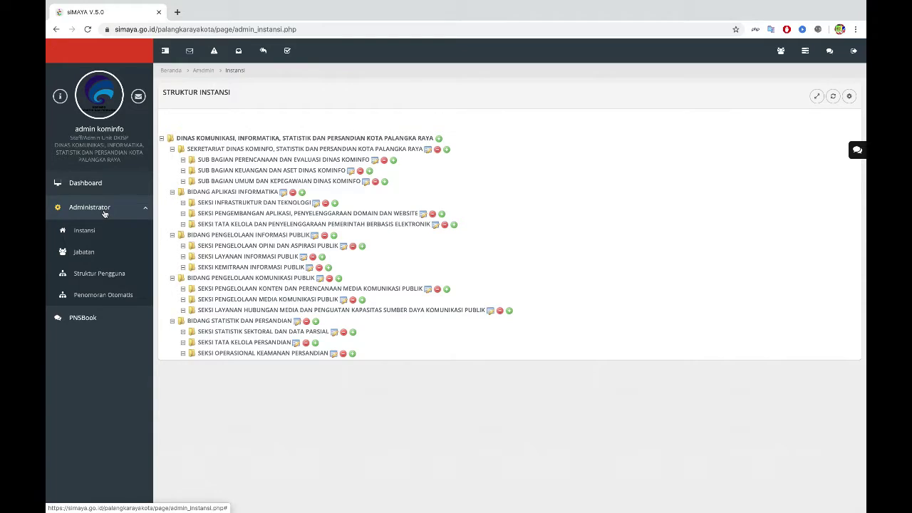
left_click(81, 257)
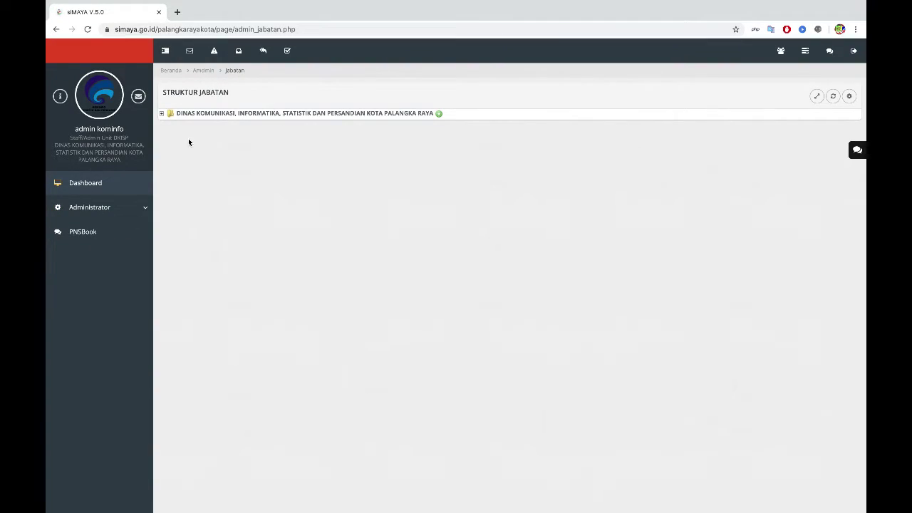
Step: Expand the DINAS KOMUNIKASI root and begin a new position under the Sekretariat
left_click(162, 114)
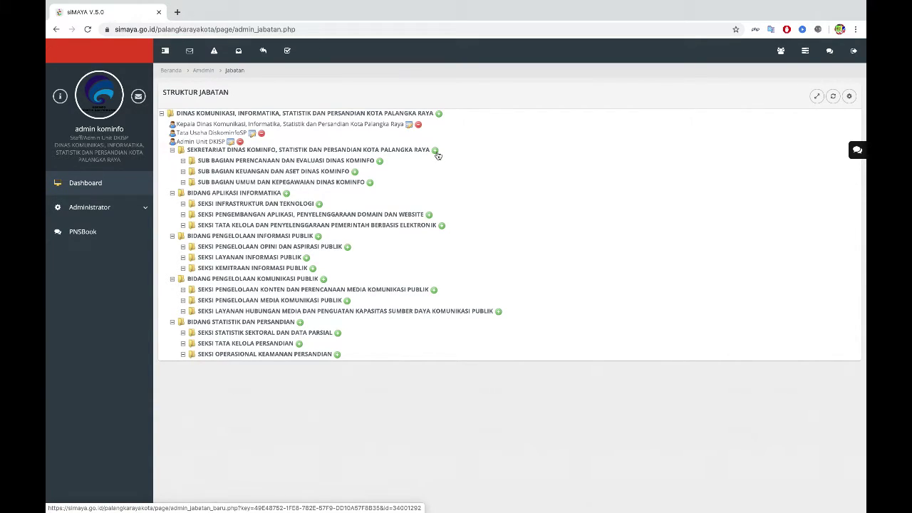
left_click(436, 152)
Step: Save a 'SEKRETARIS DINAS KOMINFO' position under the Sekretariat and re-expand the tree
left_click(354, 136)
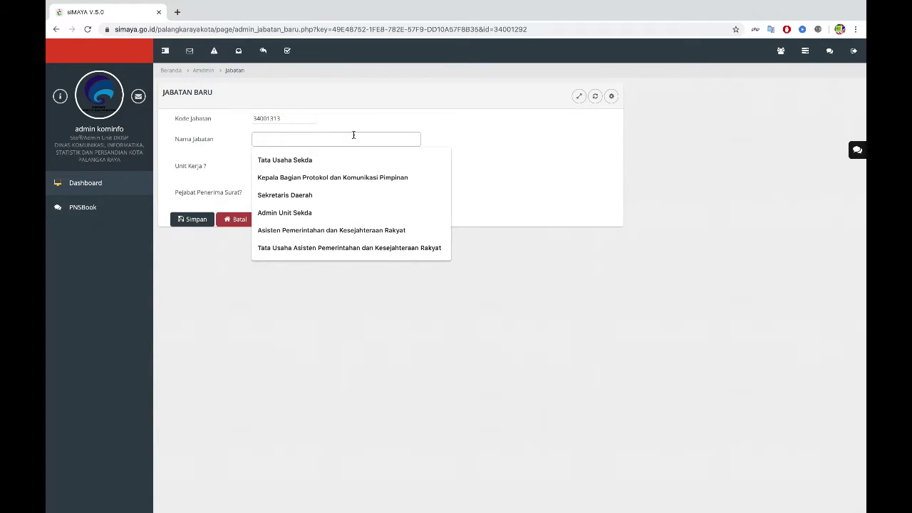
type("SEK")
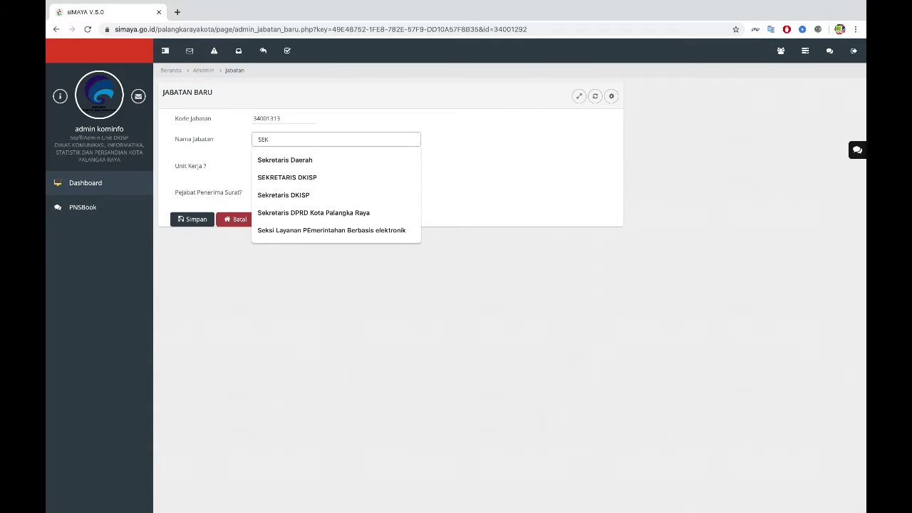
type("RETARIS")
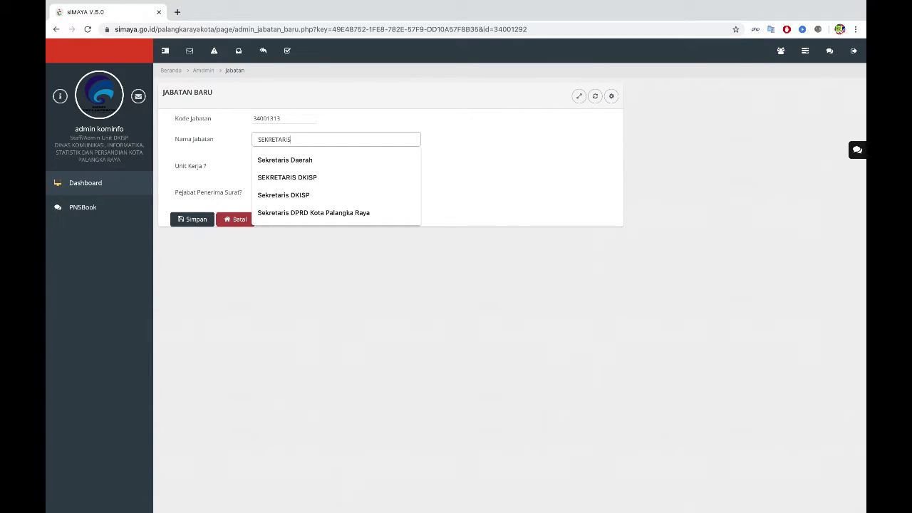
type(" DIN")
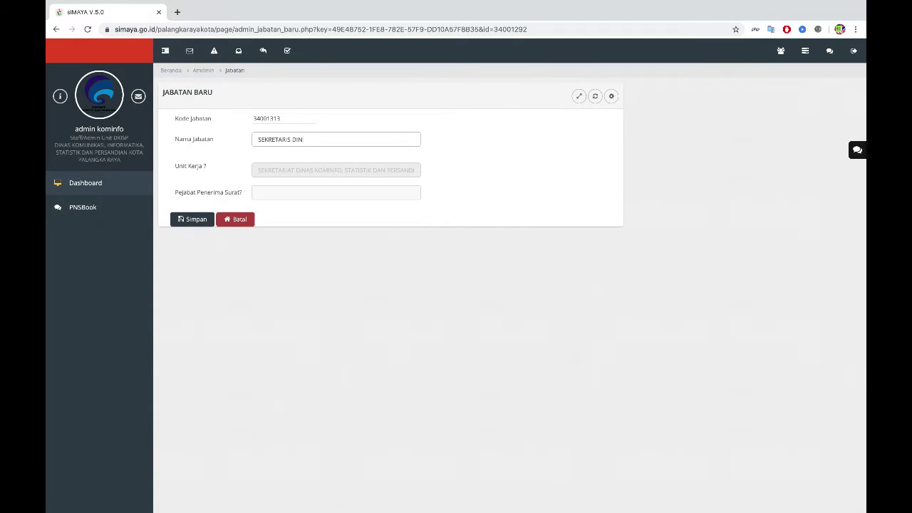
type("AS KOMINFO")
left_click(196, 219)
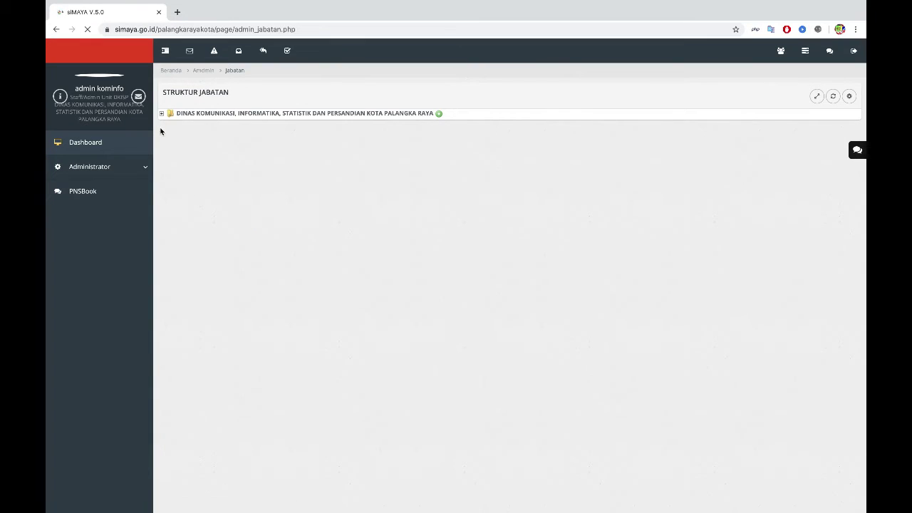
left_click(161, 115)
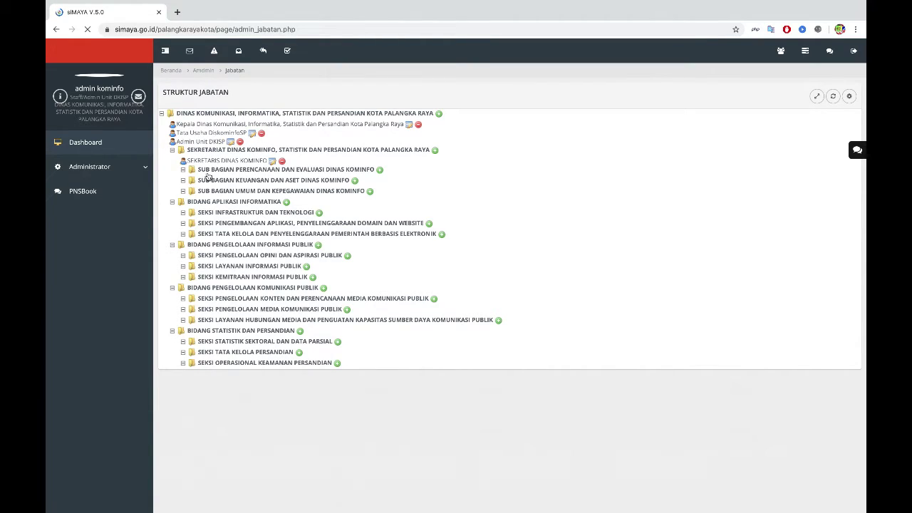
Step: Rename the SEKRETARIS DINAS KOMINFO position to 'Sekretaris Dinas Kominfo' and save it
left_click(272, 163)
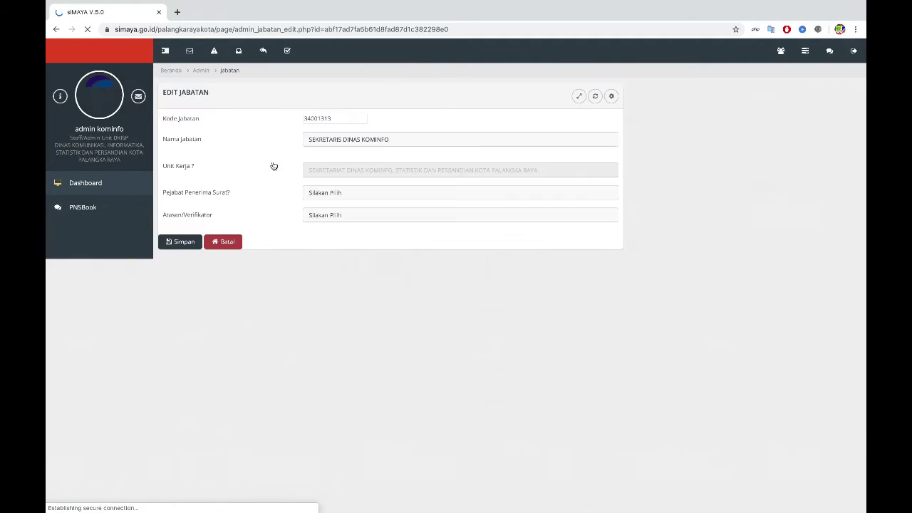
left_click_drag(393, 140, 264, 139)
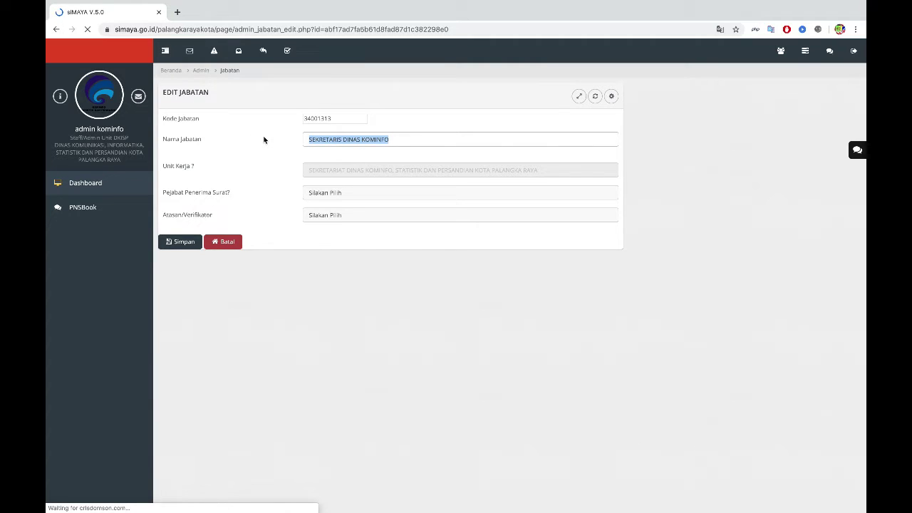
type("S")
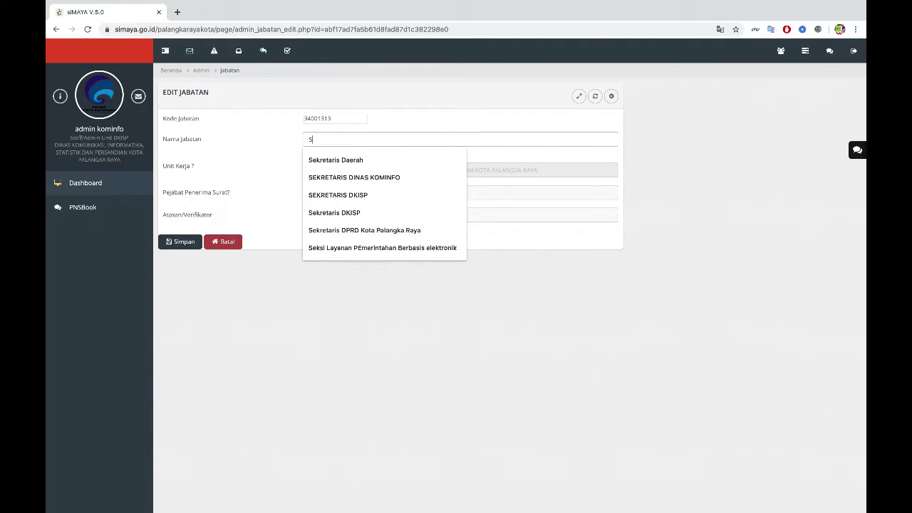
type("ekretaris dinas")
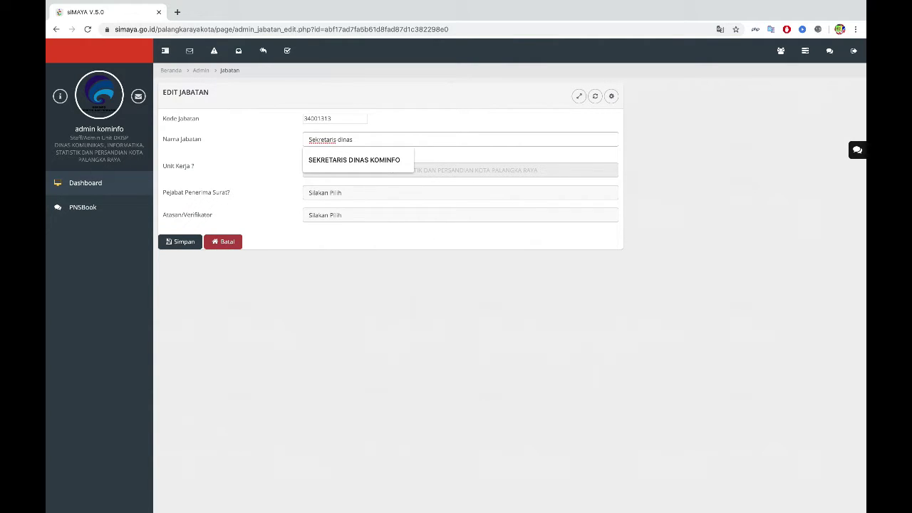
key("BackSpace")
key("BackSpace")
key("BackSpace")
key("BackSpace")
key("BackSpace")
type("V")
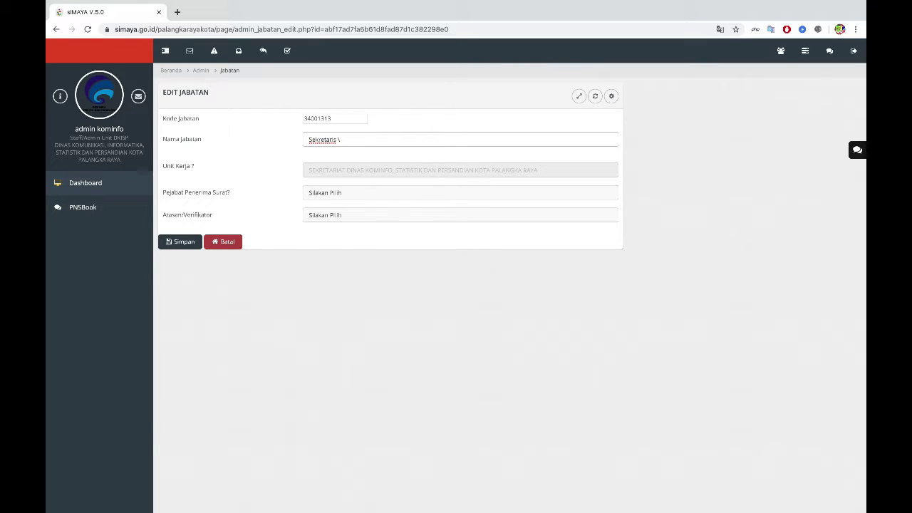
key("BackSpace")
type("DInas Kominfo")
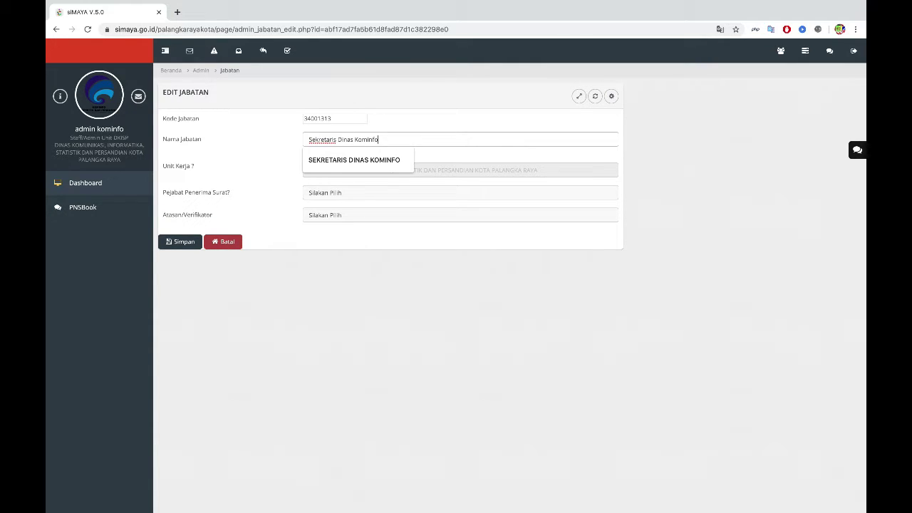
left_click(178, 244)
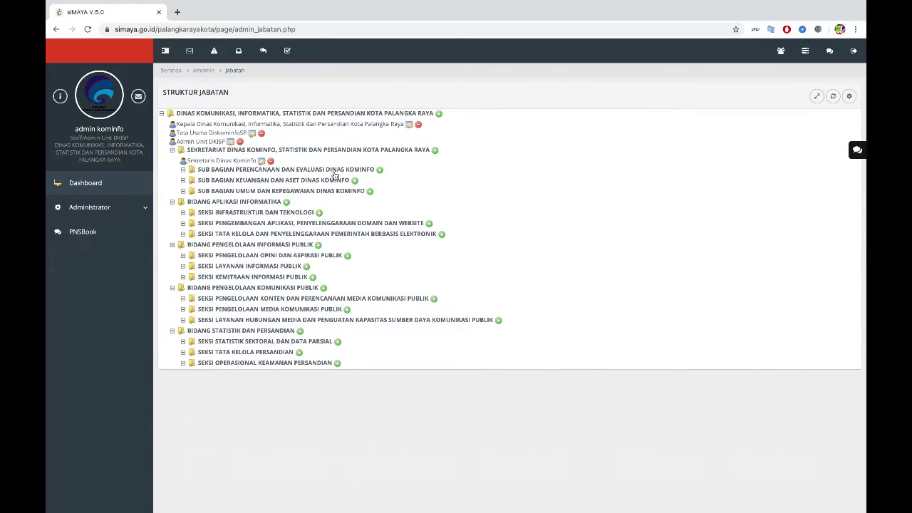
Step: Add 'Kasubbag Perencanaan dan Evaluasi Dinas Kominfo' under Sub Bagian Perencanaan dan Evaluasi
left_click(380, 171)
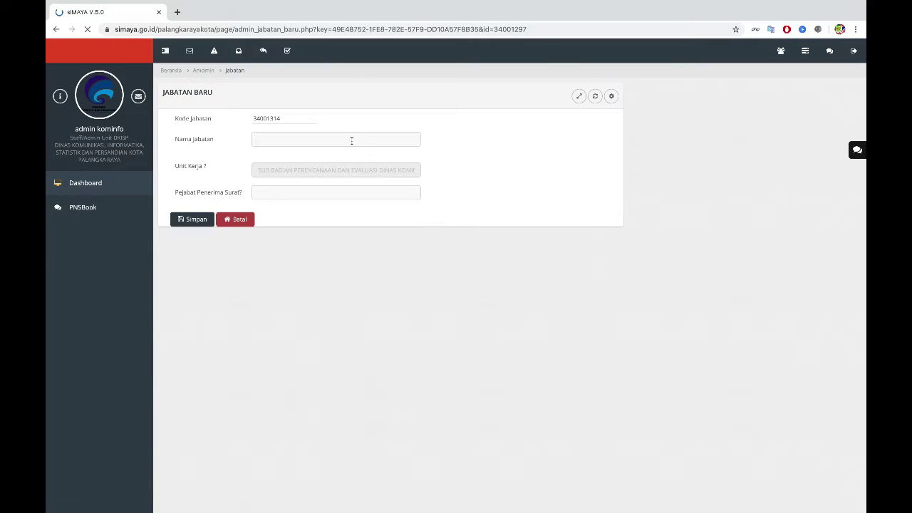
left_click(350, 138)
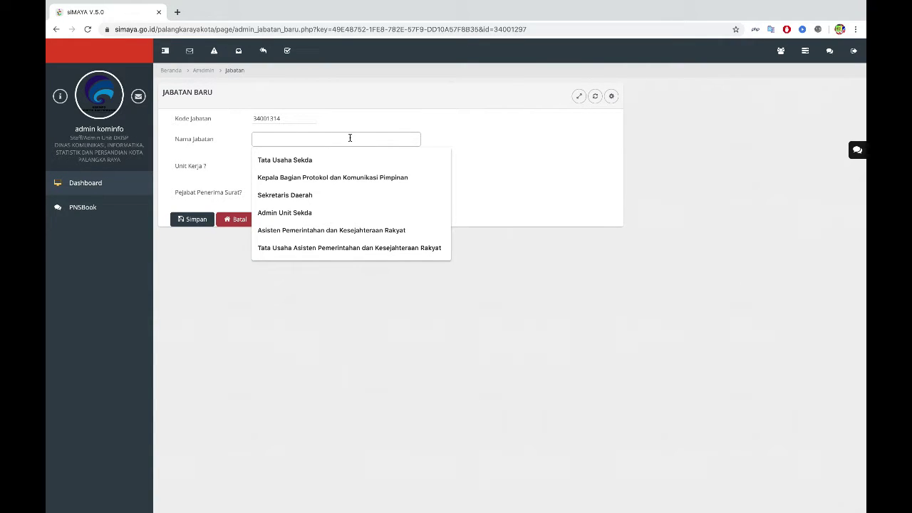
type("Kasubbbag P")
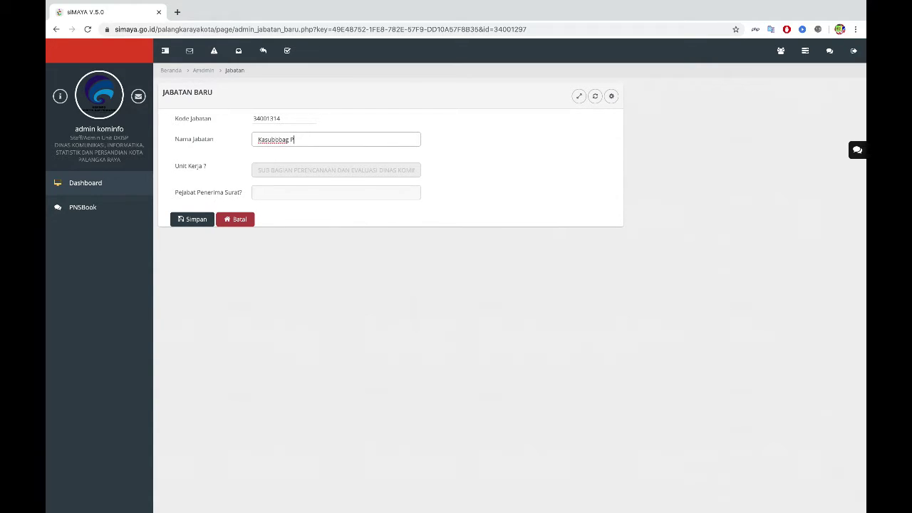
type("erencanaan dan Evaluasi Dinas Kominfo")
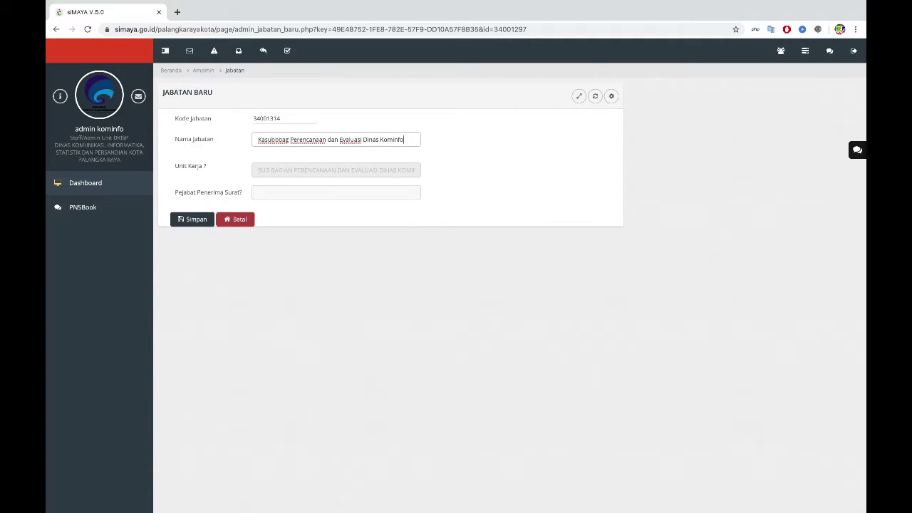
left_click(193, 221)
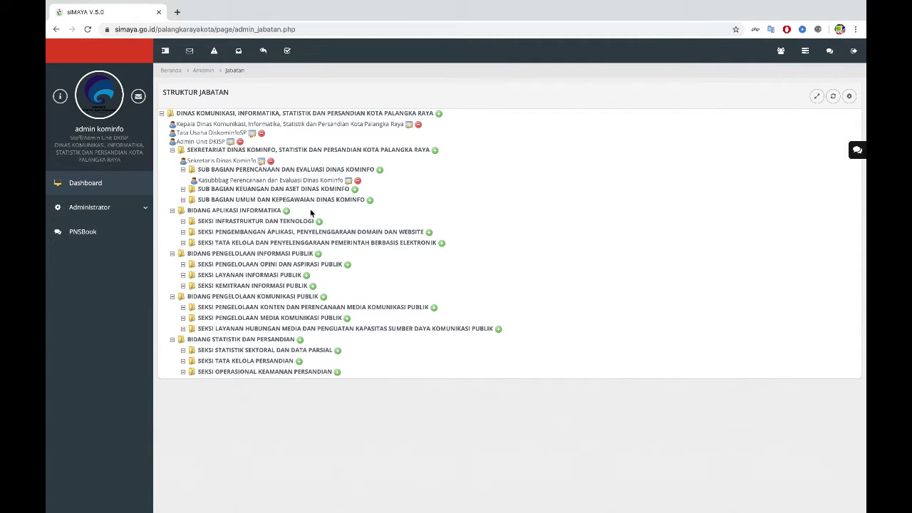
Step: Add 'Kasubbag Keuangan dan Aset Dinas Kominfo' under Sub Bagian Keuangan dan Aset
left_click(354, 190)
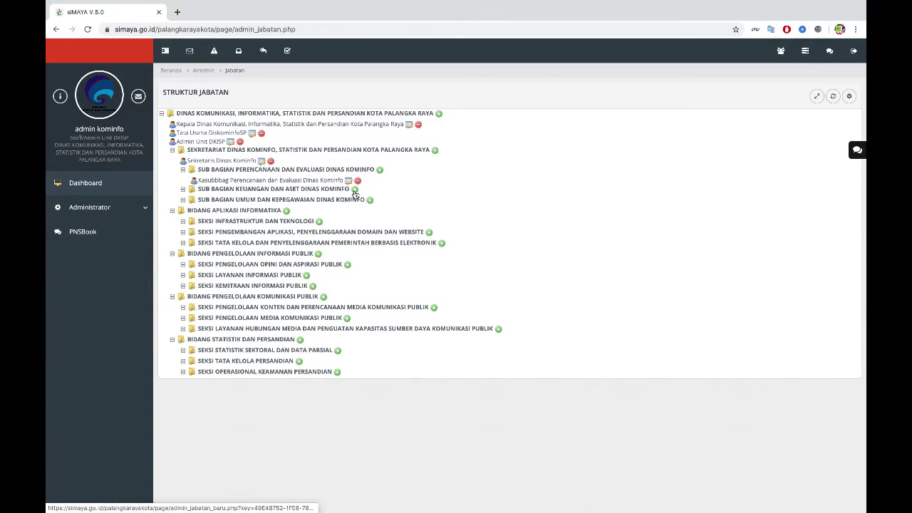
left_click(299, 140)
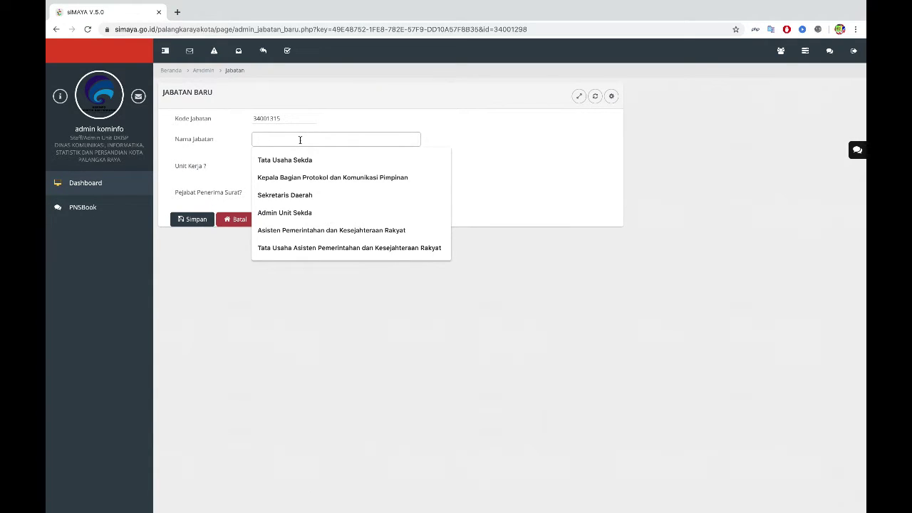
type("Kasu")
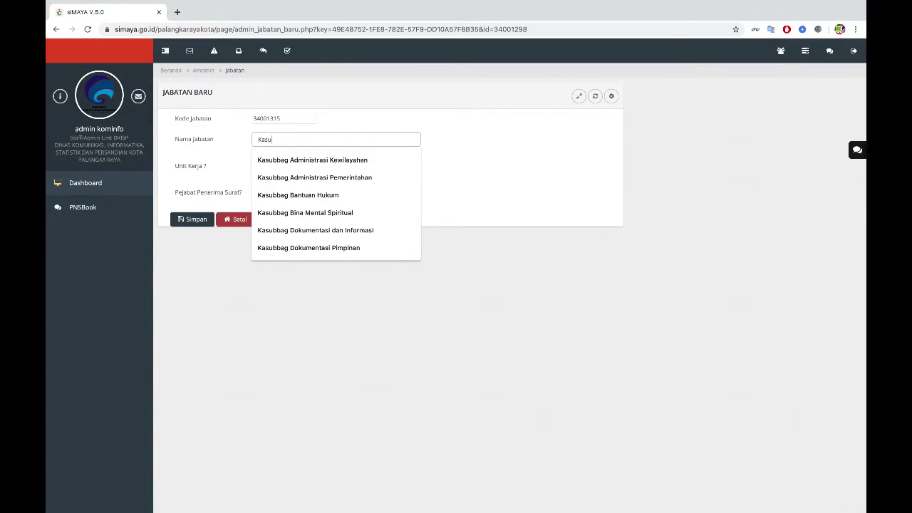
type("bbag Keu")
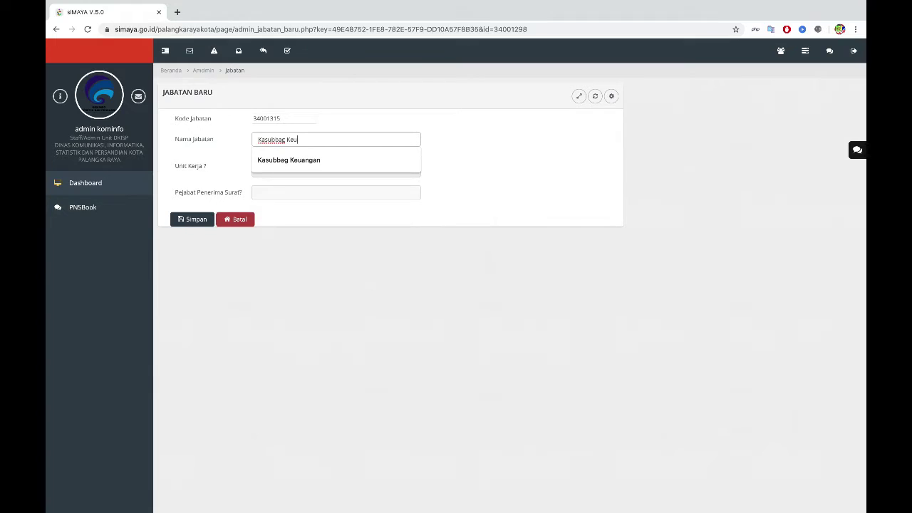
type("angan dan Aset Dinas Kominfo")
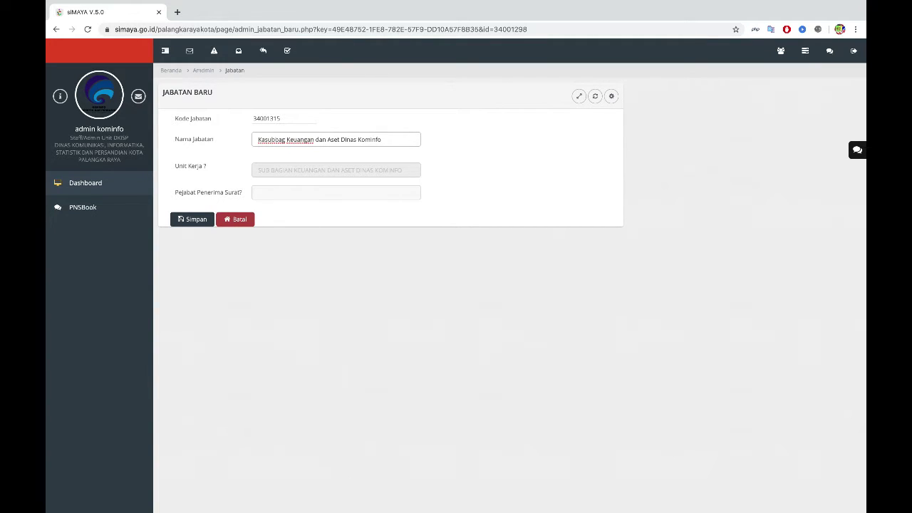
left_click(191, 219)
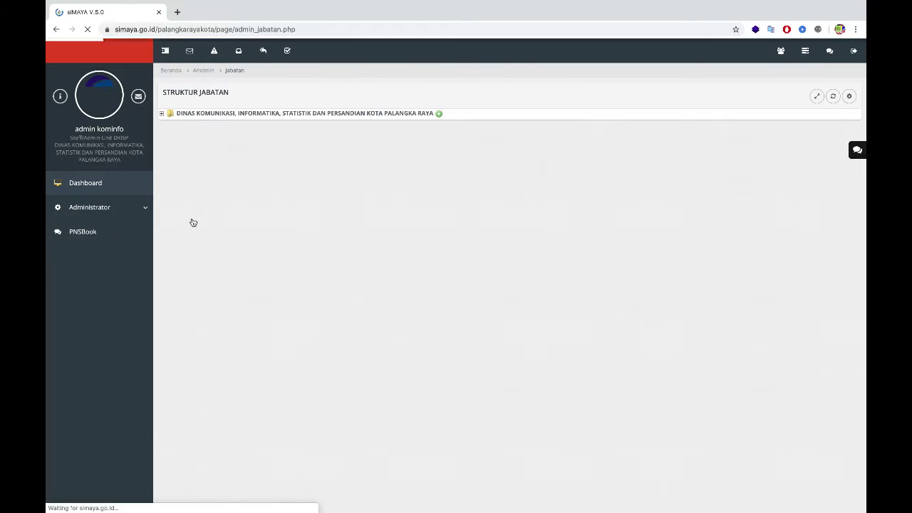
left_click(161, 114)
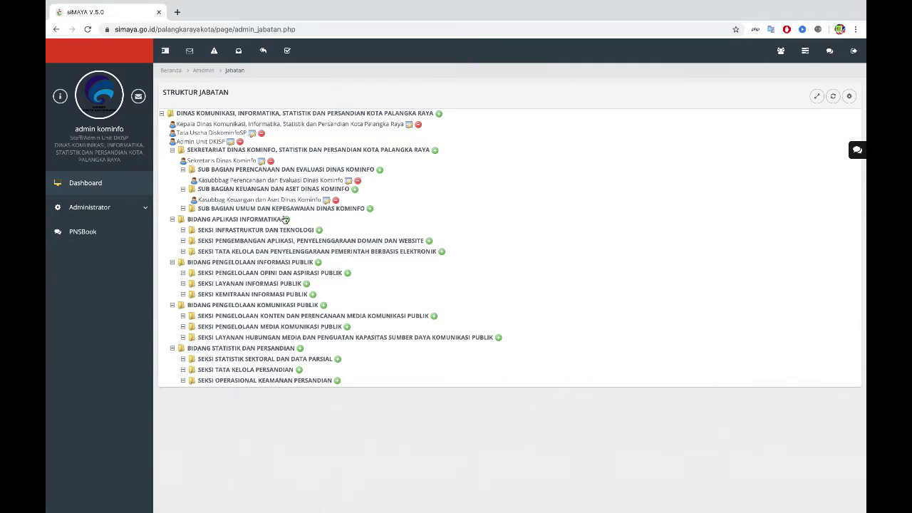
Step: Add 'Kasubbag Umum dan Kepegawaian Dinas Kominfo' under Sub Bagian Umum dan Kepegawaian
left_click(371, 209)
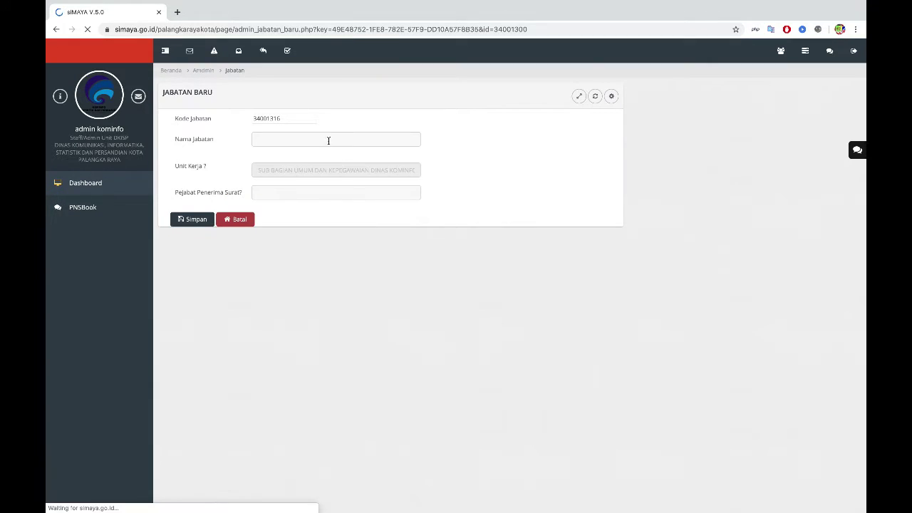
left_click(329, 140)
type("Ka")
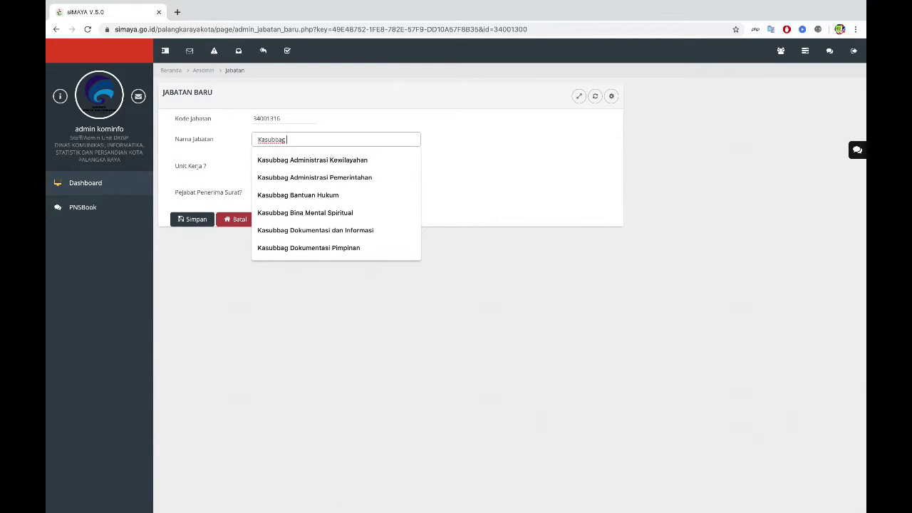
type("subbag Umum dan Kepegawa")
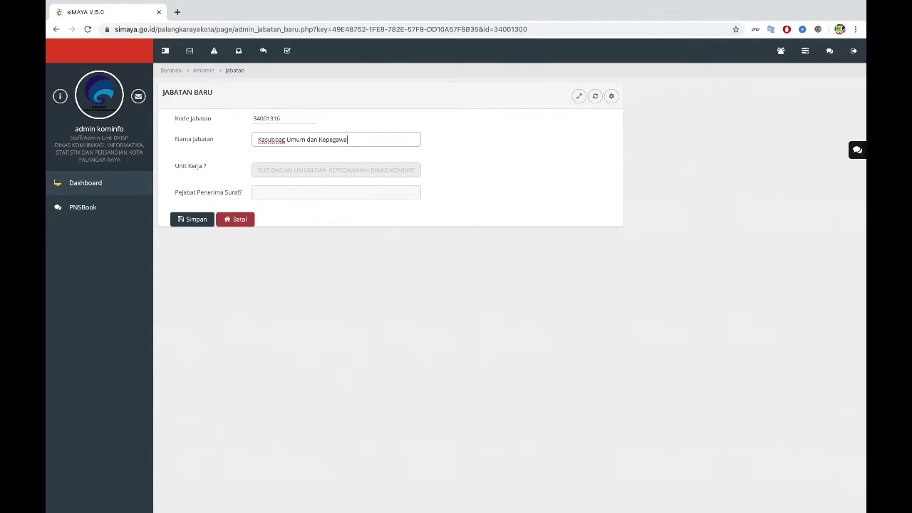
type("ian dinas Kominfo")
left_click(356, 140)
key("Delete")
type("Dinas Kominfo")
left_click(194, 219)
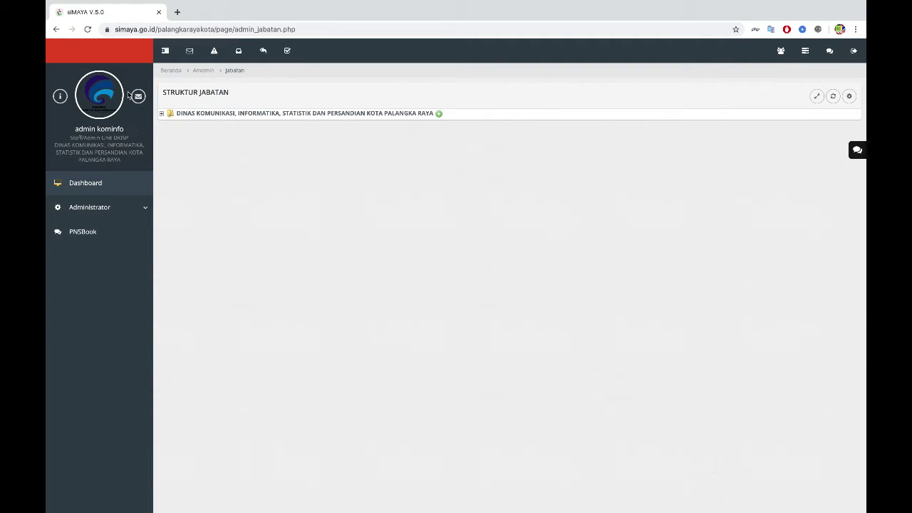
left_click(161, 111)
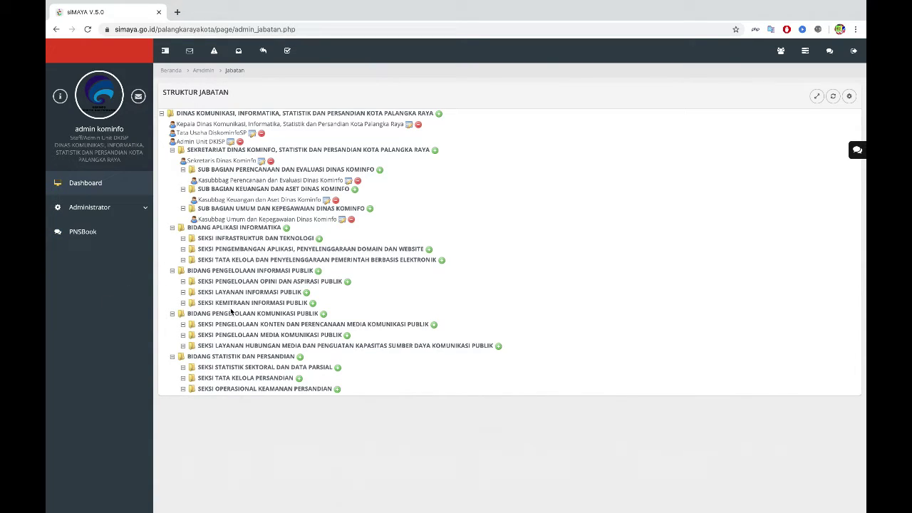
Step: Add Kabid Aplikasi Informatika and Kasi Infrastruktur dan Teknologi head positions
left_click(286, 228)
left_click(291, 140)
type("Kabi")
left_click(207, 224)
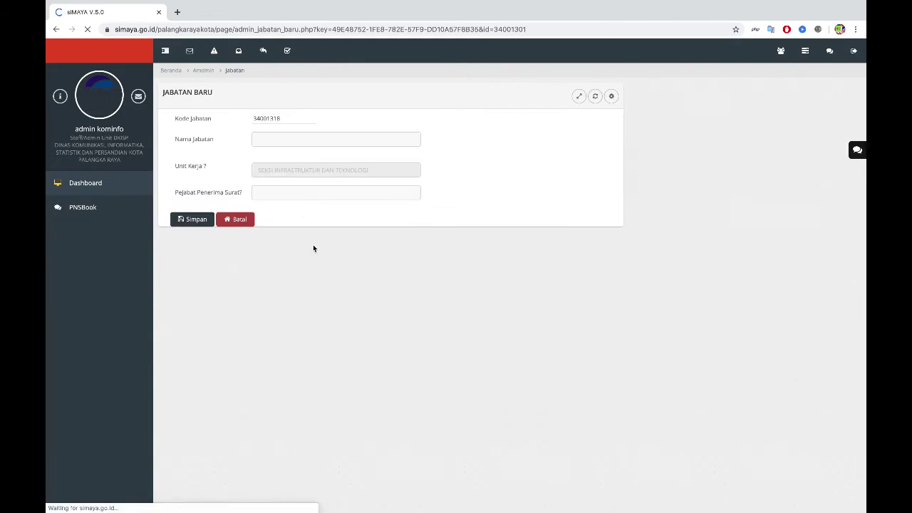
type("Kasi Infrastruktur dan Teknologi")
left_click(195, 220)
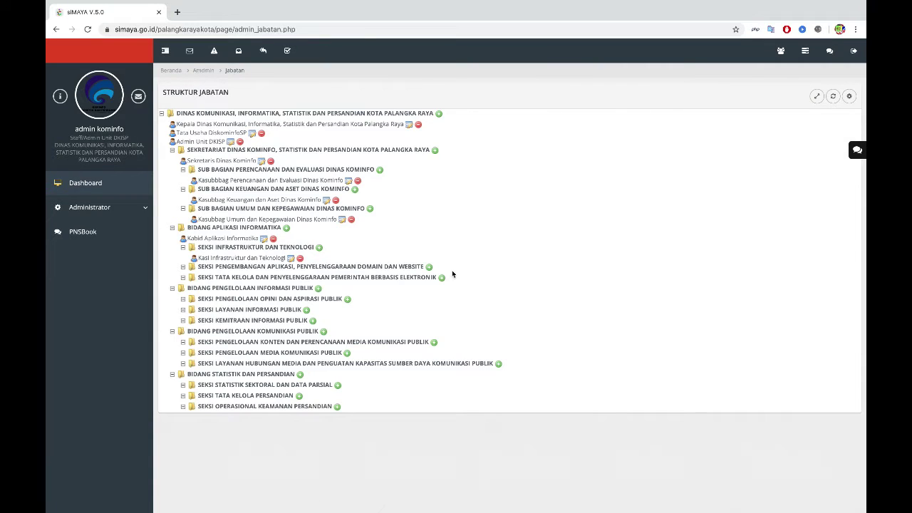
Step: Add Kasi Pengembangan Aplikasi, Penyelenggaraan Domain dan Website and Kasi Tata Kelola ... Berbasis Elektronik
left_click(429, 266)
type("Kasi Pengembangan Apl")
type("ikasi, Penyelenggaraan Domain dan Website")
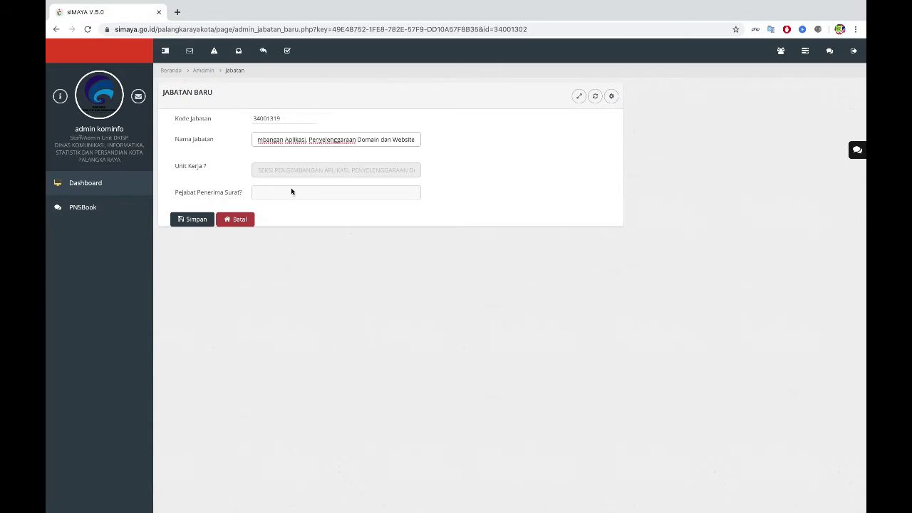
key("Return")
left_click(449, 290)
type("Kasi Tata Kelola dan Penyelenggaraan Pemerintah Berbasis elek")
key("BackSpace")
key("BackSpace")
key("BackSpace")
key("BackSpace")
type("Elektronik")
key("Return")
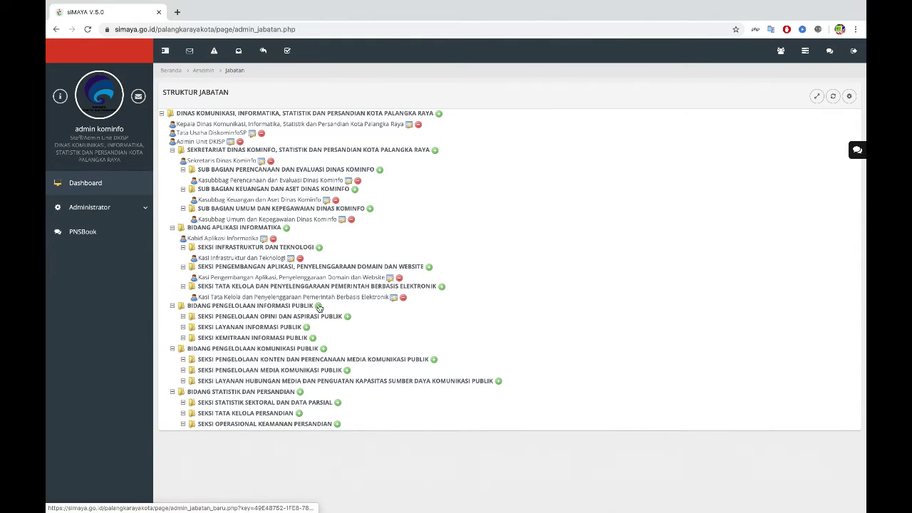
Step: Add Kabid Pengelolaan Informasi Publik and Kasi Pengelolaan Opini dan Aspirasi Publik
left_click(318, 306)
type("Kabid")
key("Return")
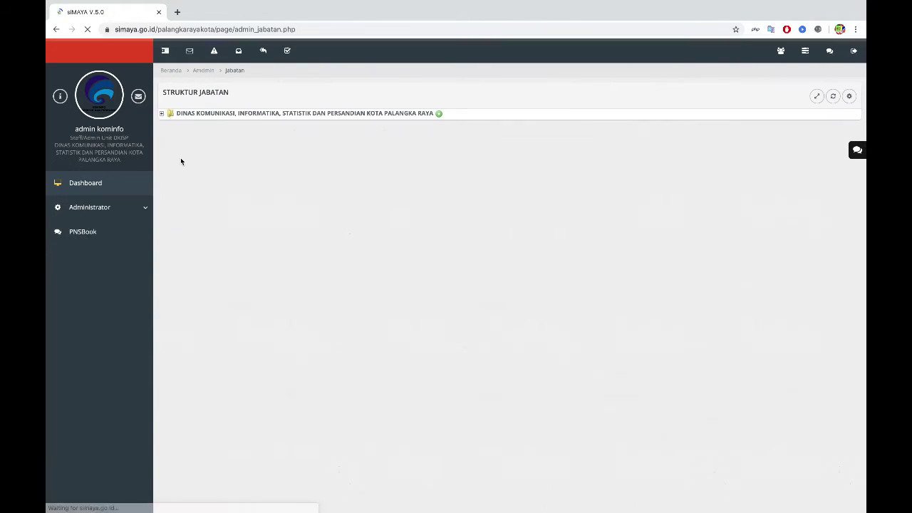
left_click(385, 352)
type("Kasi Pengelolaan Opini dan Aspirasi Publik")
left_click(192, 219)
Step: Add Kasi Layanan Informasi Publik and Kasi Kemitraan Informasi Publik positions
left_click(340, 139)
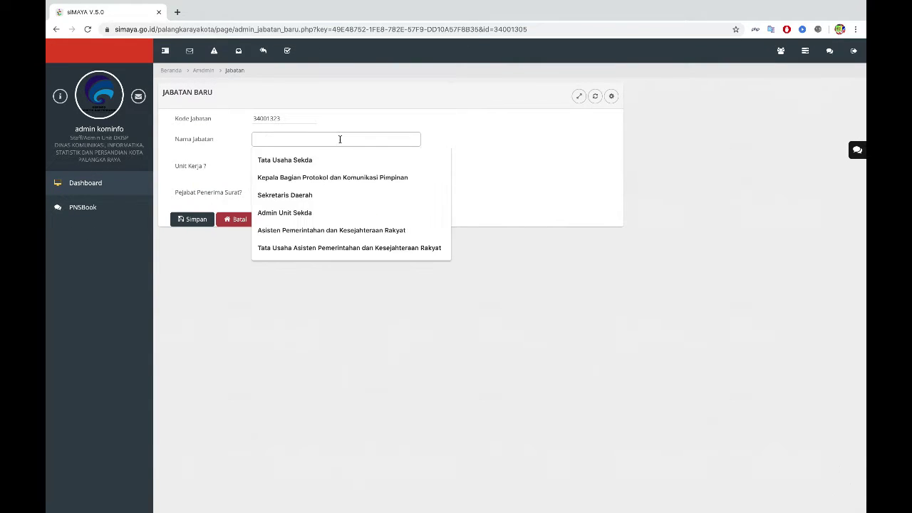
type("Kasi Layanan Informasi Publik")
left_click(203, 219)
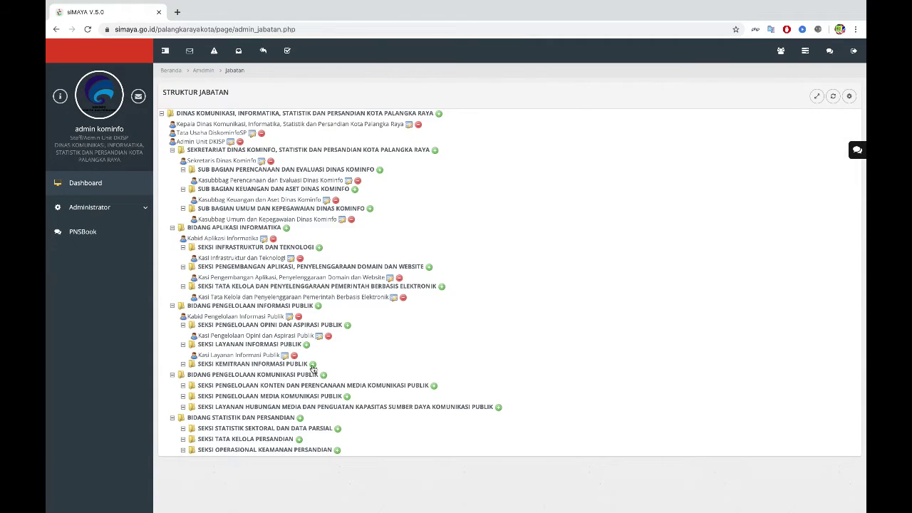
left_click(299, 238)
left_click(340, 139)
type("Kasi Kemitraan Informasi Publik")
left_click(193, 219)
Step: Add Kabid Pengelolaan Komunikasi Publik and Kasi Pengelolaan Konten dan Perencanaan Media Komunikasi Publik
left_click(285, 304)
left_click(340, 139)
type("Kabid Pengelolaan Komunikasi Publik")
left_click(201, 221)
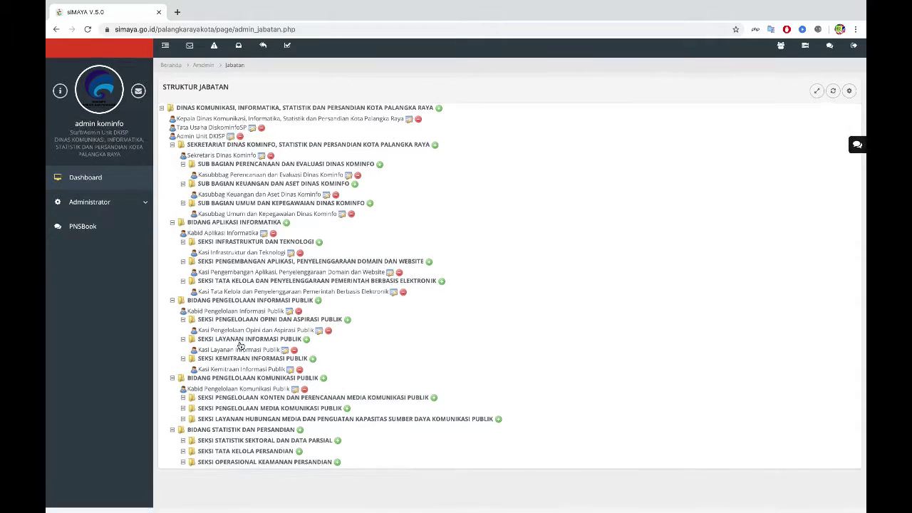
left_click(415, 302)
left_click(340, 139)
type("Kasi Pengelolaan Konten dan Perencanaan Media")
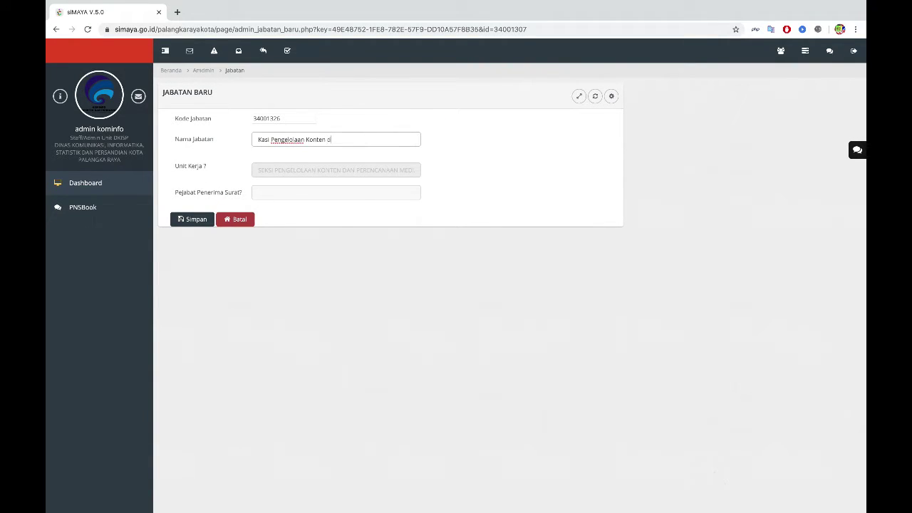
type("Komunikasi Publik")
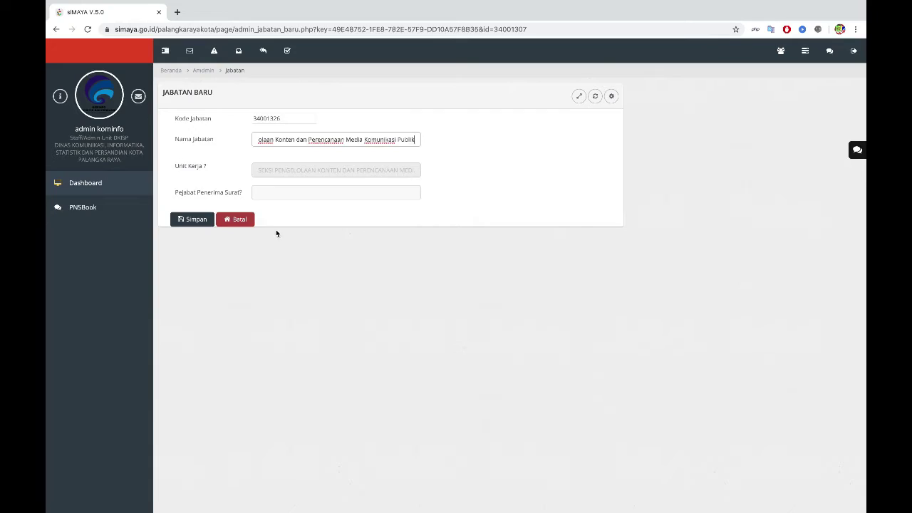
key("Return")
Step: Add Kasi Pengelolaan Media Komunikasi Publik and Kasi Layanan Hubungan Media positions
left_click(346, 415)
left_click(335, 139)
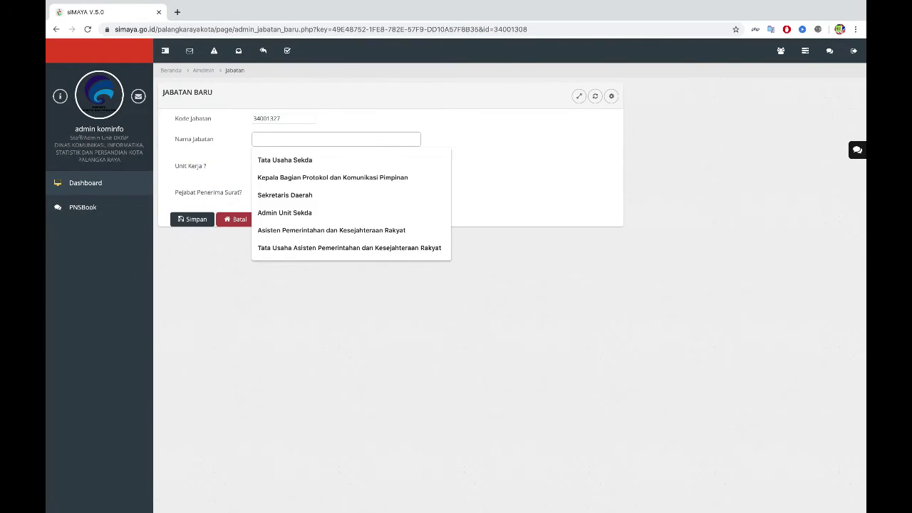
type("Kasi Pengelolaan Media ")
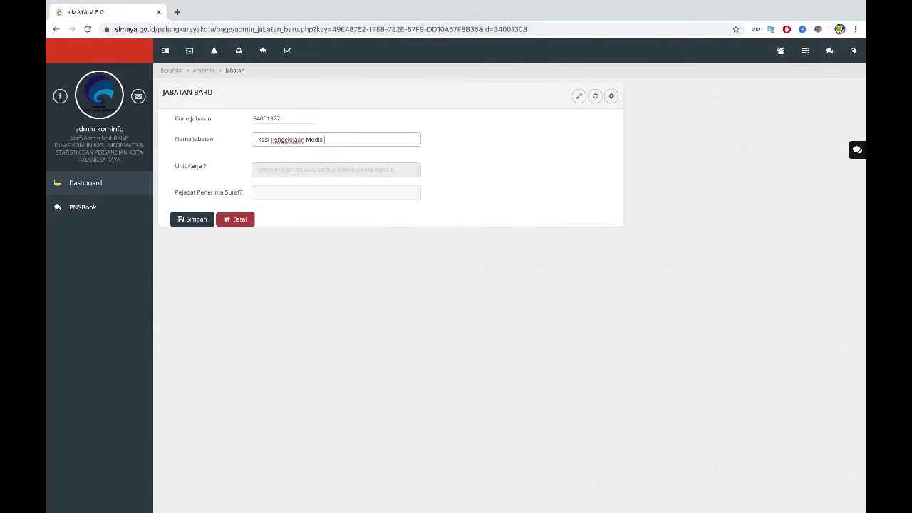
type("Komunikasi Publik")
left_click(192, 219)
left_click(347, 415)
left_click(329, 140)
type("Kasi Layanan Hubungan Media dan Peng")
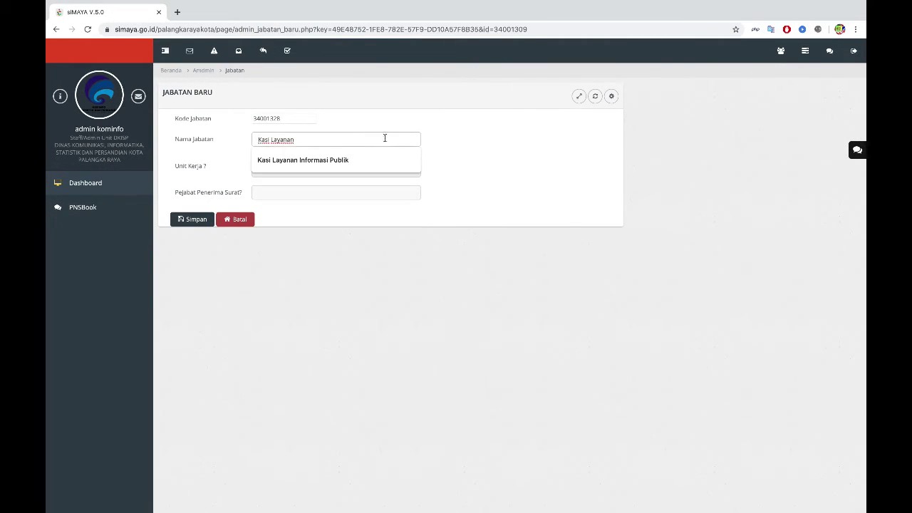
type("uatan Kapasitas")
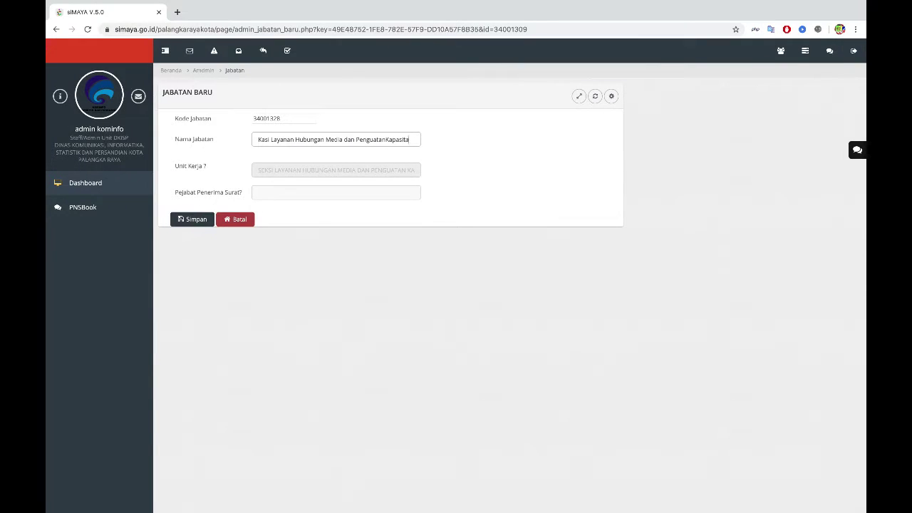
type(" Sumber")
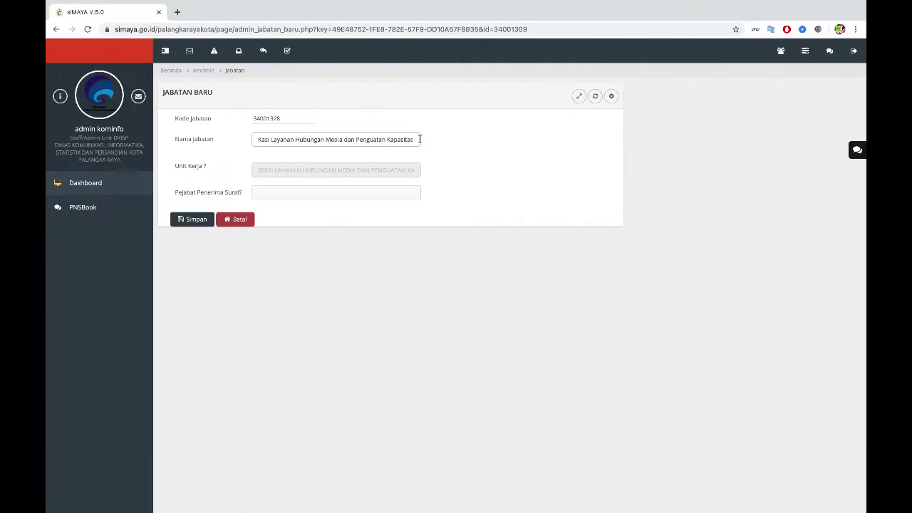
type("Sumber Daya Komunikasi")
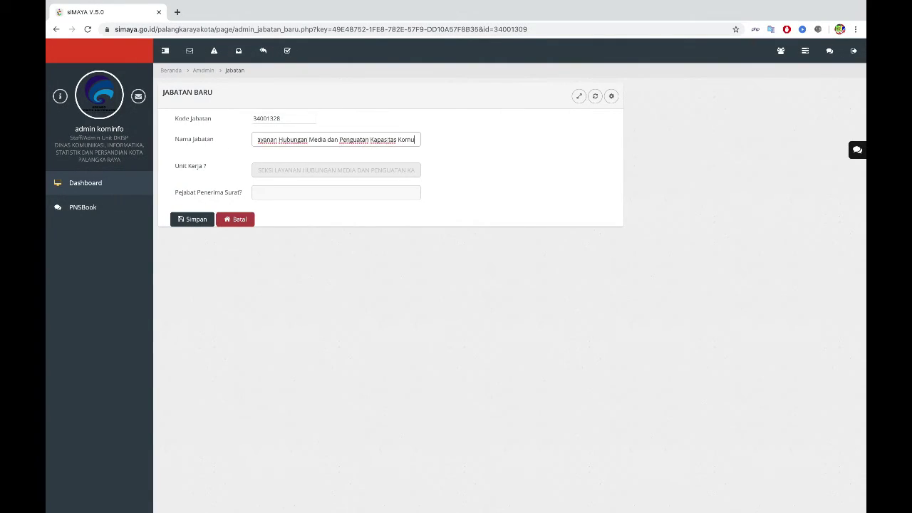
left_click(194, 221)
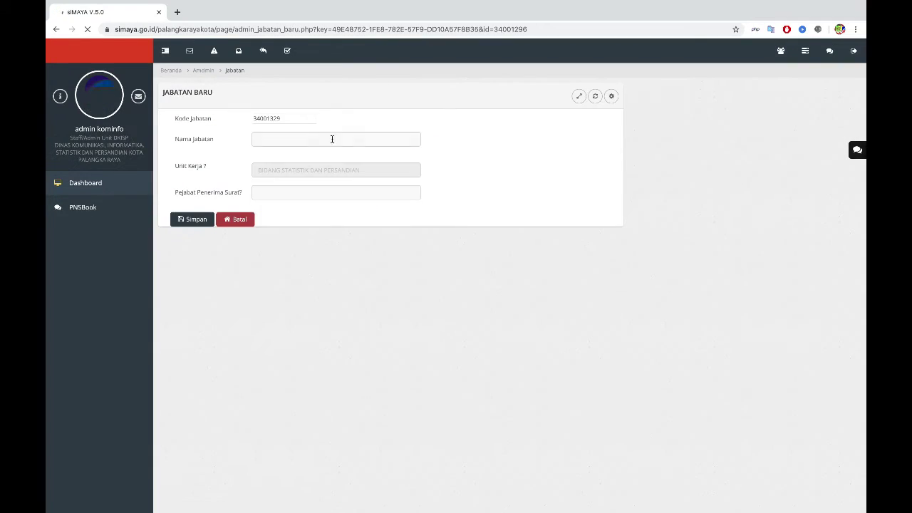
Step: Add Kabid Statistik dan Persandian and Kasi Statistik Sektoral dan Data Parsial
left_click(332, 138)
type("Kabid Statistik dan Persandian")
left_click(191, 219)
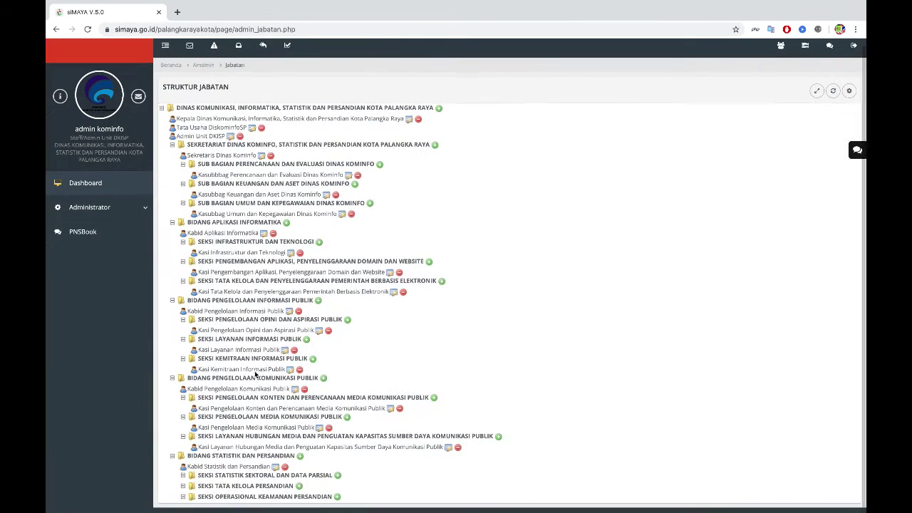
left_click(352, 221)
type("Kasi Statistik Sektoral dan Data Parsial")
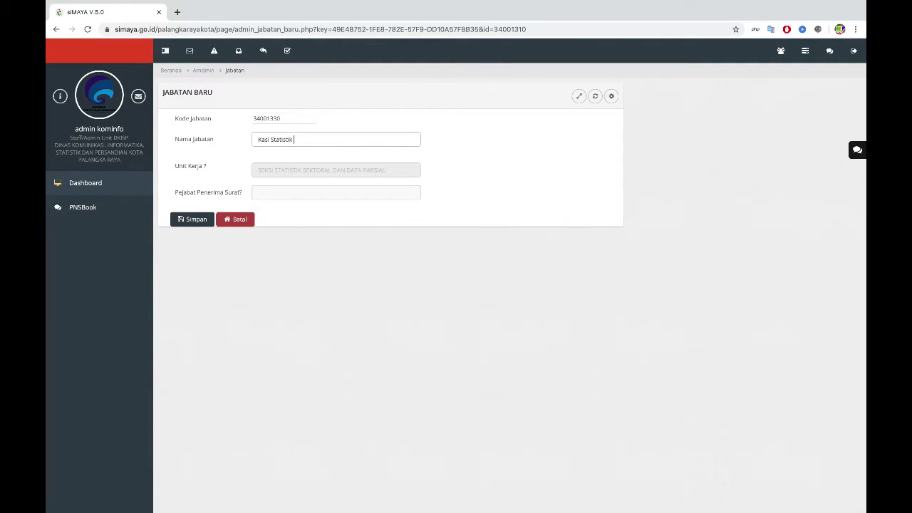
left_click(197, 219)
Step: Add Kasi Tata Usaha and Kasi Operasional Keamanan Persandian, then expand the full tree
left_click(331, 139)
type("Kasi Tata Usaha")
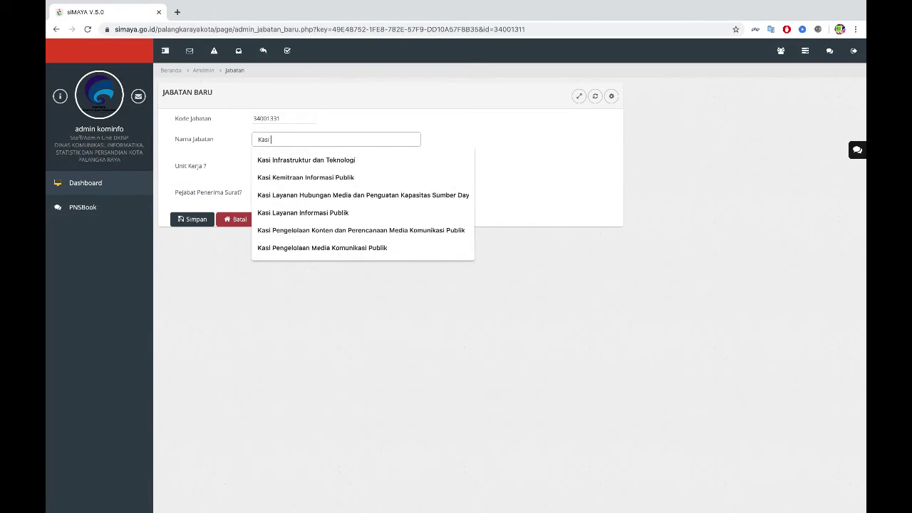
left_click(192, 218)
left_click(335, 471)
left_click(332, 139)
type("Kasi Operasional Keamanan Persandian")
left_click(197, 219)
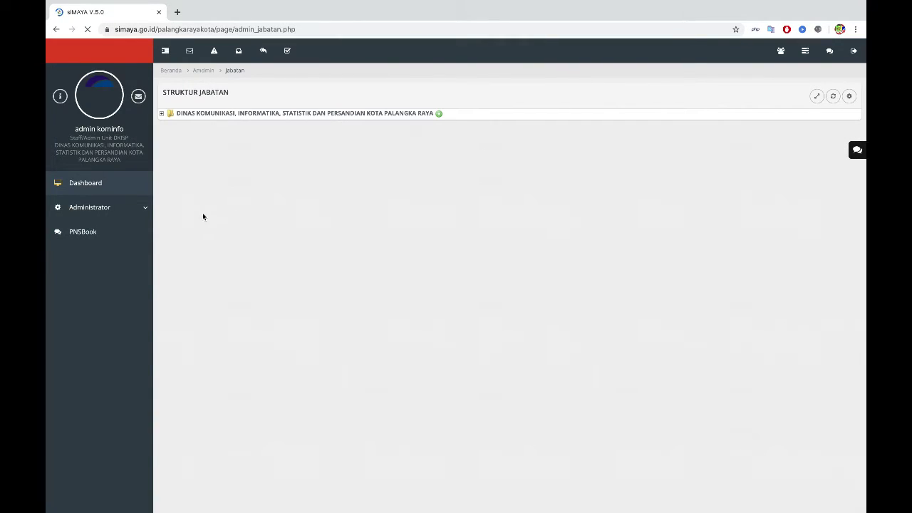
left_click(162, 113)
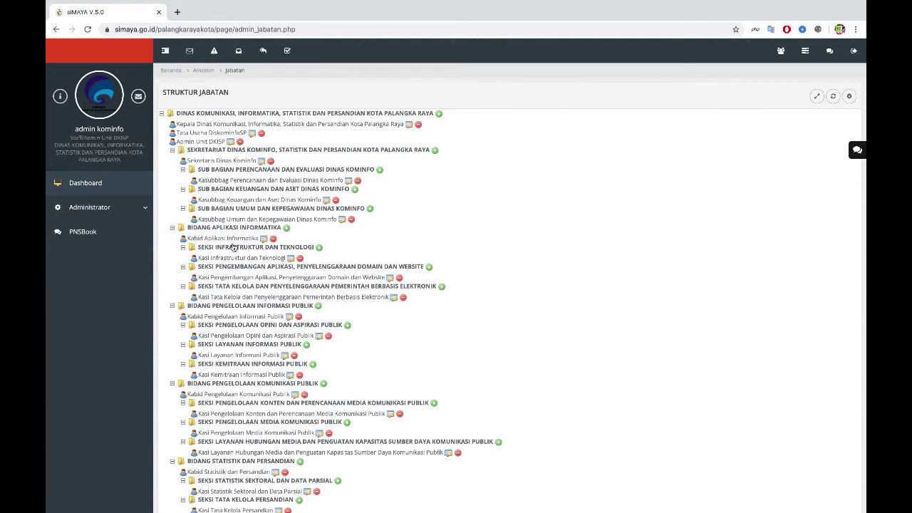
scroll(233, 247, "down", 1)
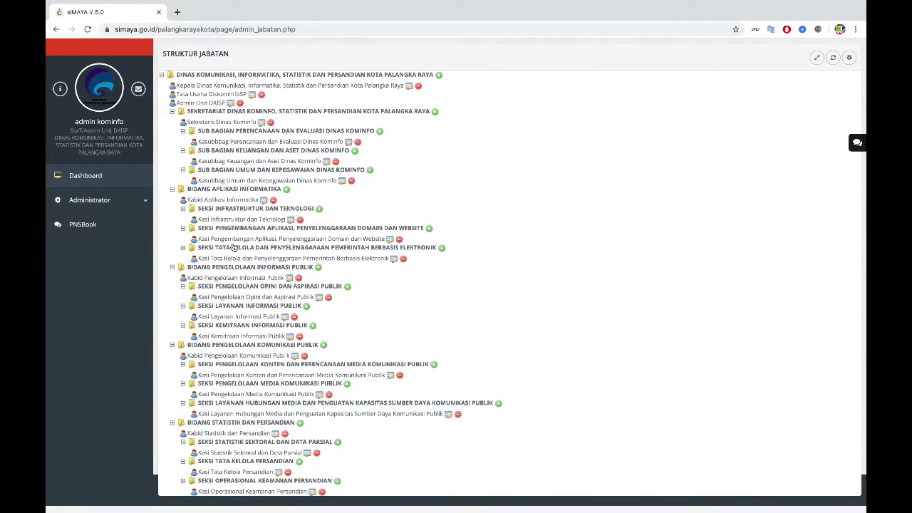
scroll(234, 247, "up", 1)
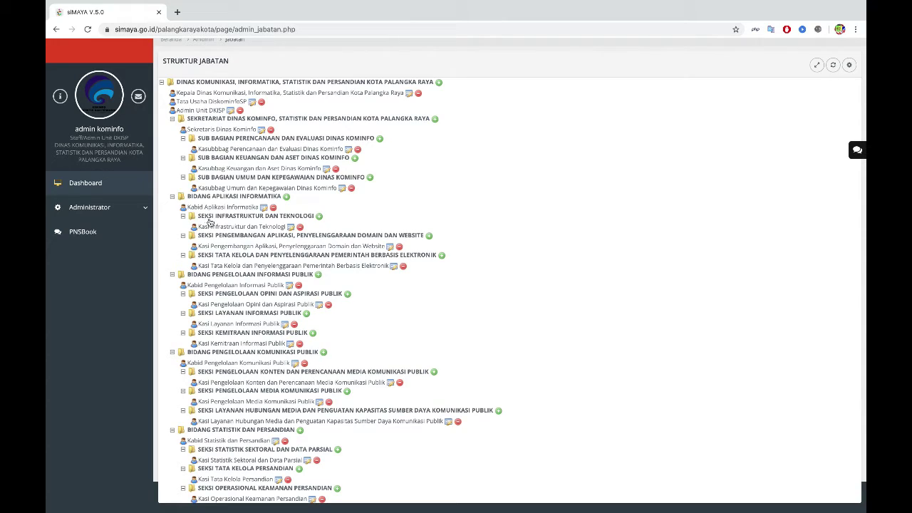
Step: Save a 'Pengendali Jaringan Komunikasi' staff position under Seksi Infrastruktur dan Teknologi
left_click(320, 218)
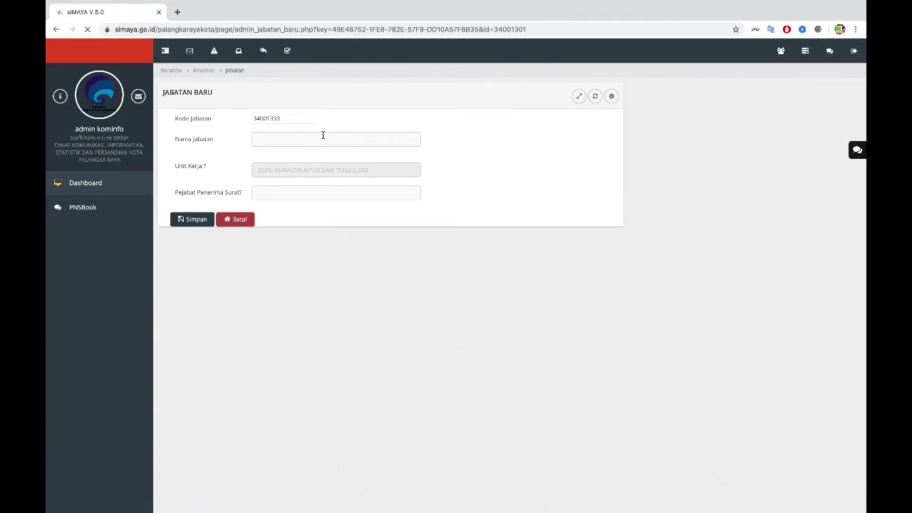
left_click(323, 137)
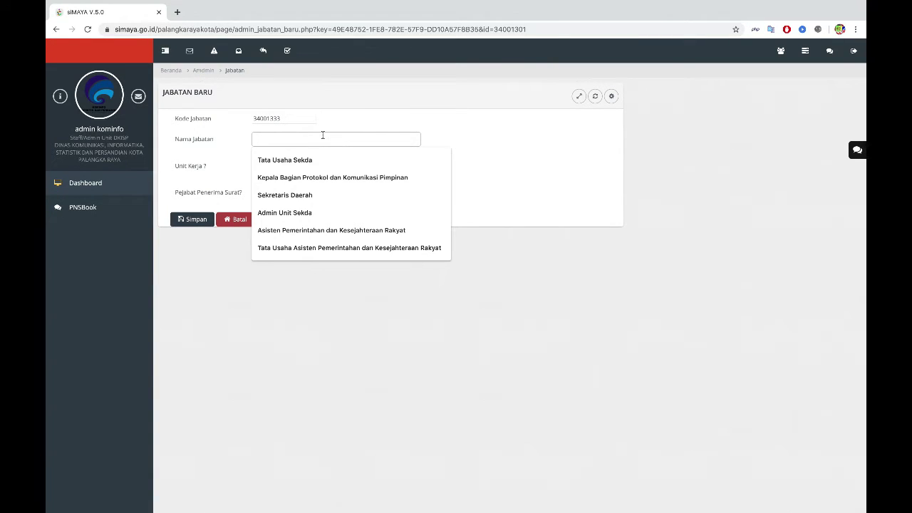
type("Pengendali Jaringan Ko")
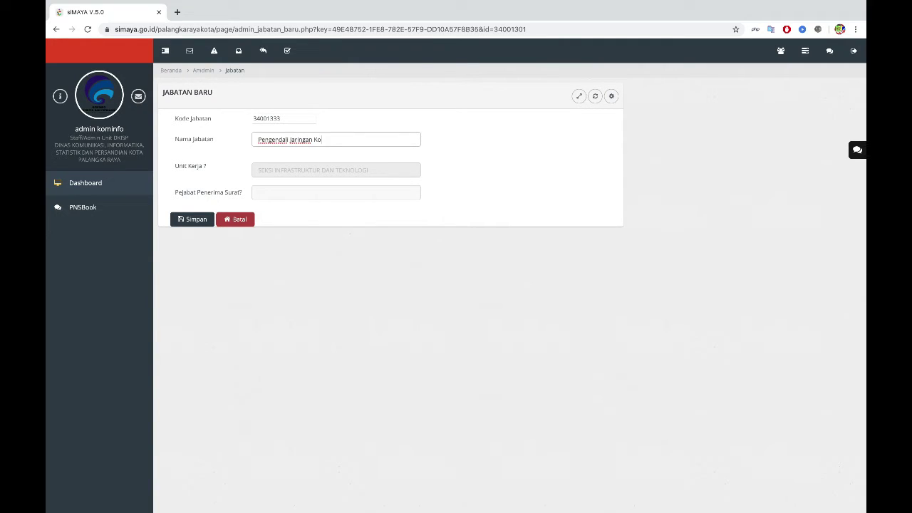
type("munikasi")
left_click(202, 222)
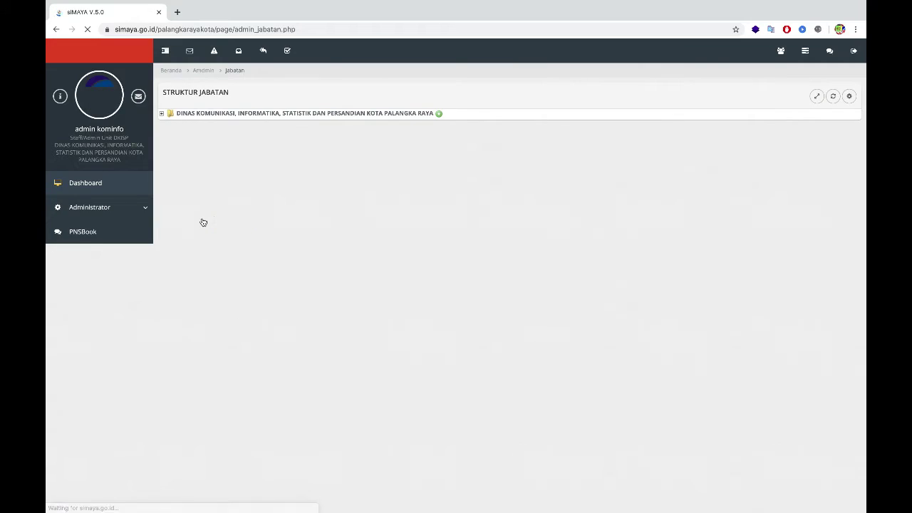
Step: Check Pengendali Jaringan Komunikasi in the expanded tree, then open the Struktur Jabatan Pengguna page
left_click(162, 114)
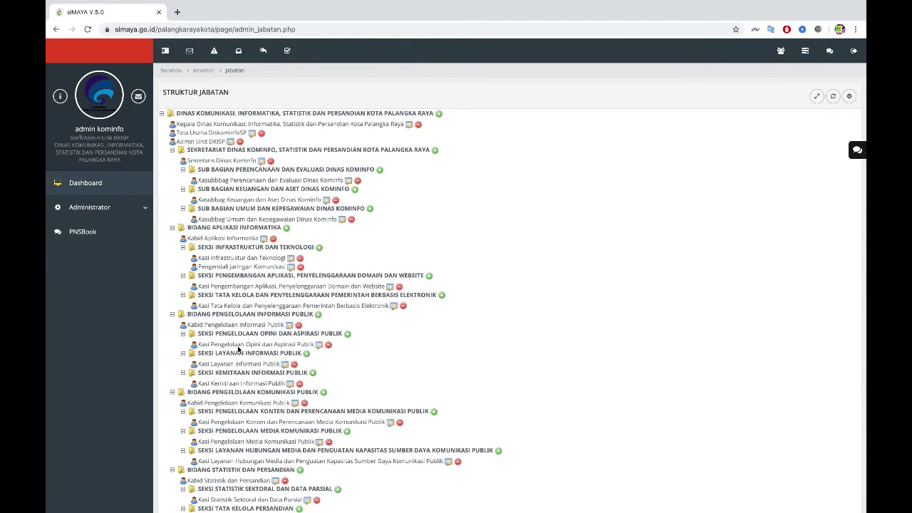
scroll(240, 349, "down", 1)
scroll(240, 349, "up", 1)
scroll(212, 301, "down", 1)
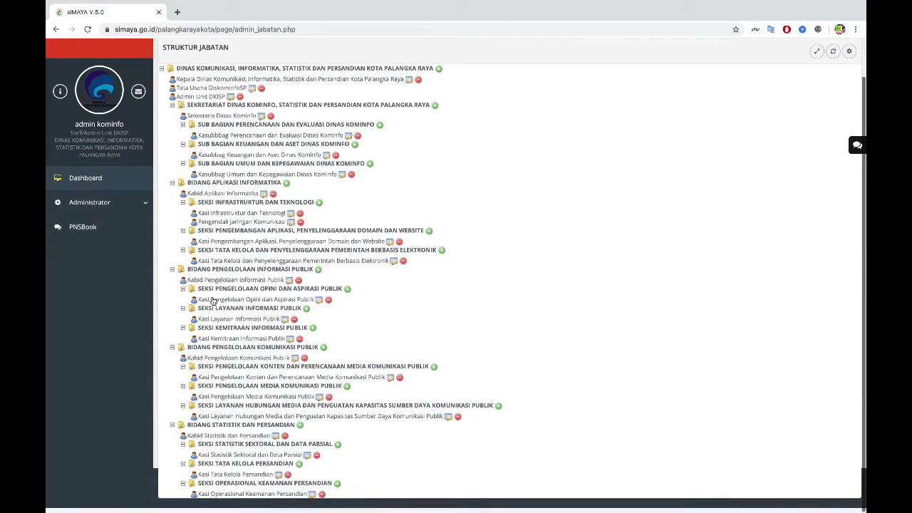
left_click(111, 212)
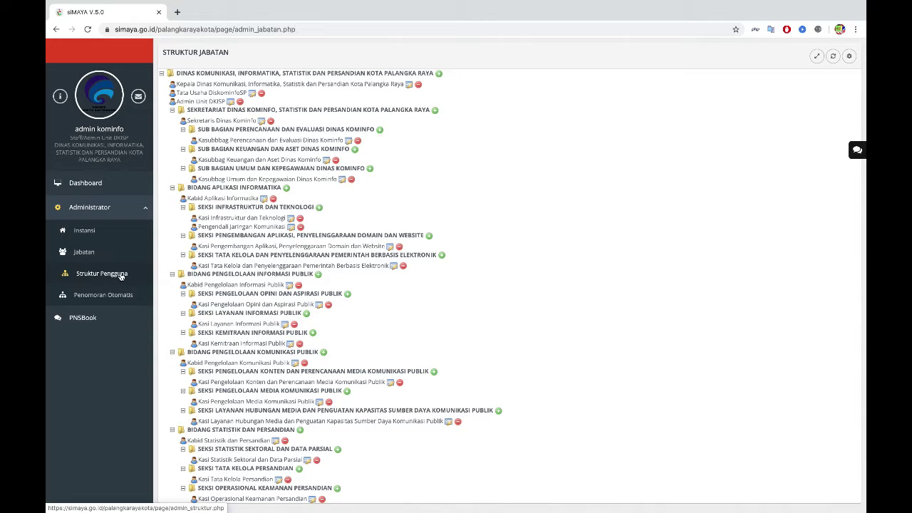
left_click(90, 278)
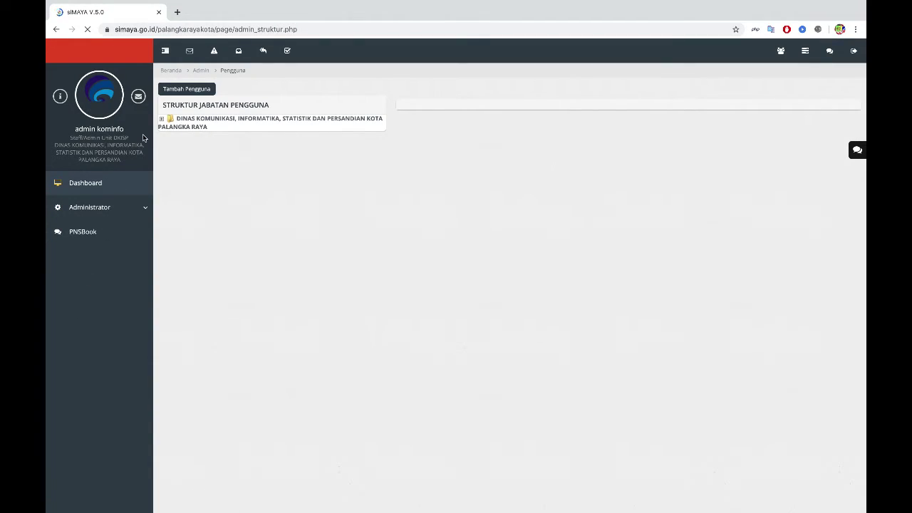
Step: Expand the Dinas Kominfo root of the user structure and start a new user
left_click(162, 119)
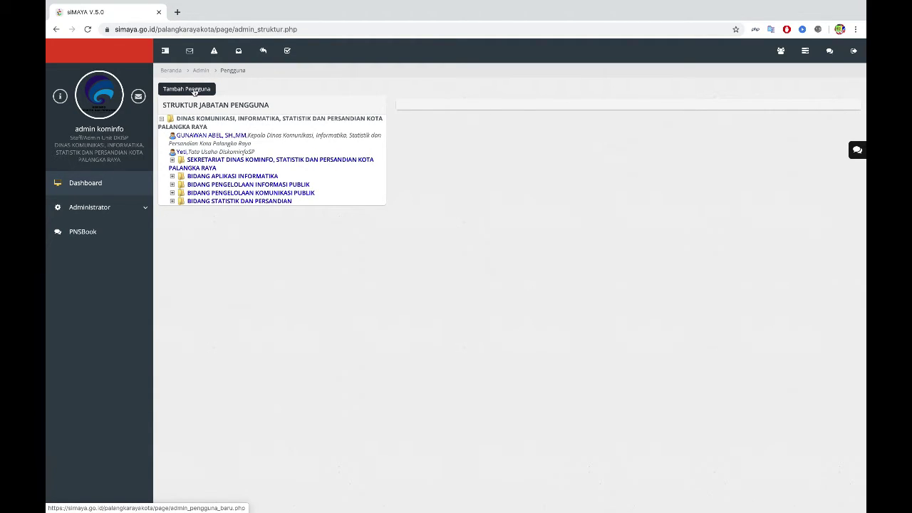
left_click(194, 90)
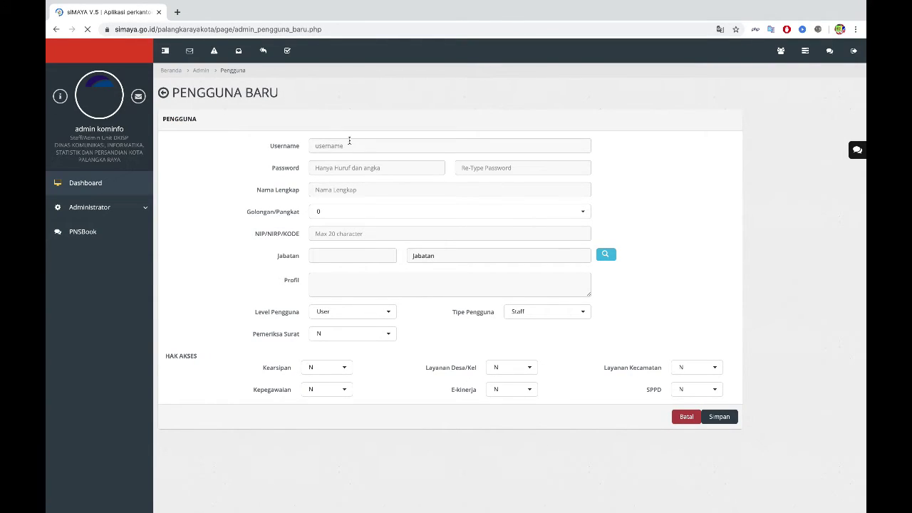
Step: Put the cursor in the empty Username and password fields, dismissing the browser's saved suggestions
left_click(350, 147)
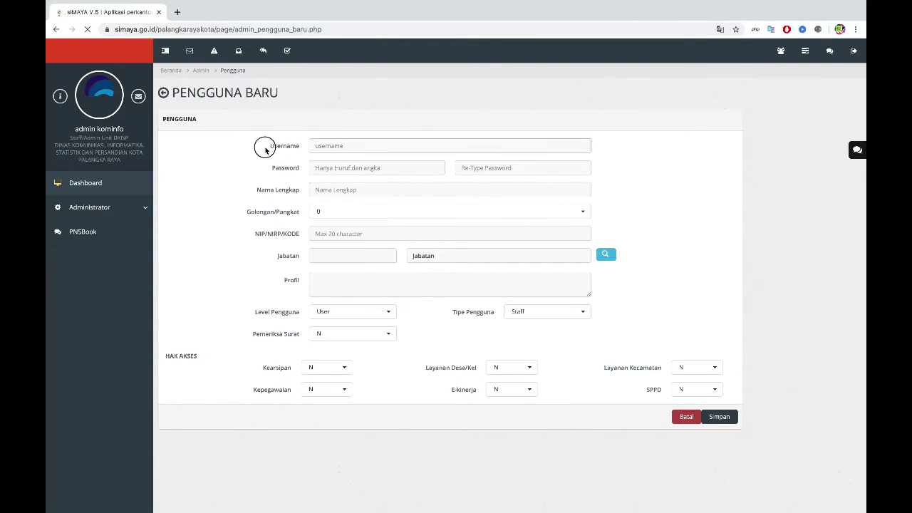
left_click(320, 145)
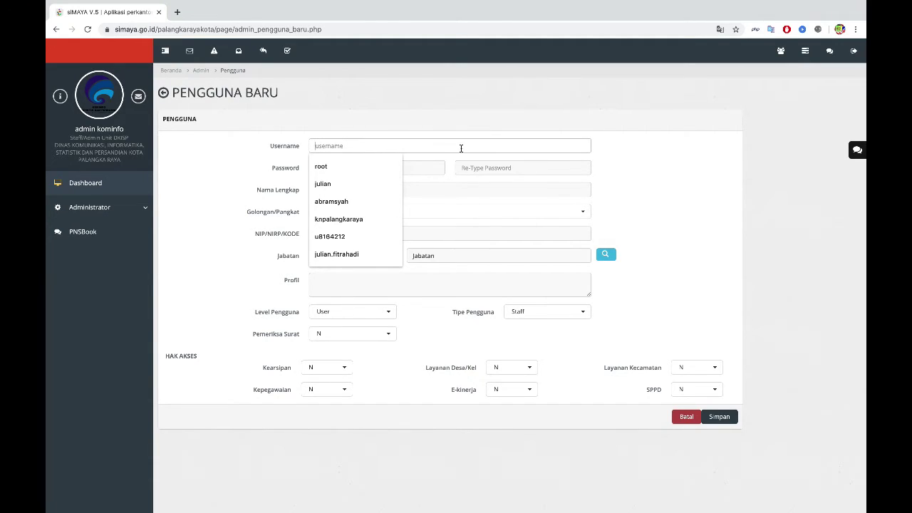
left_click(635, 144)
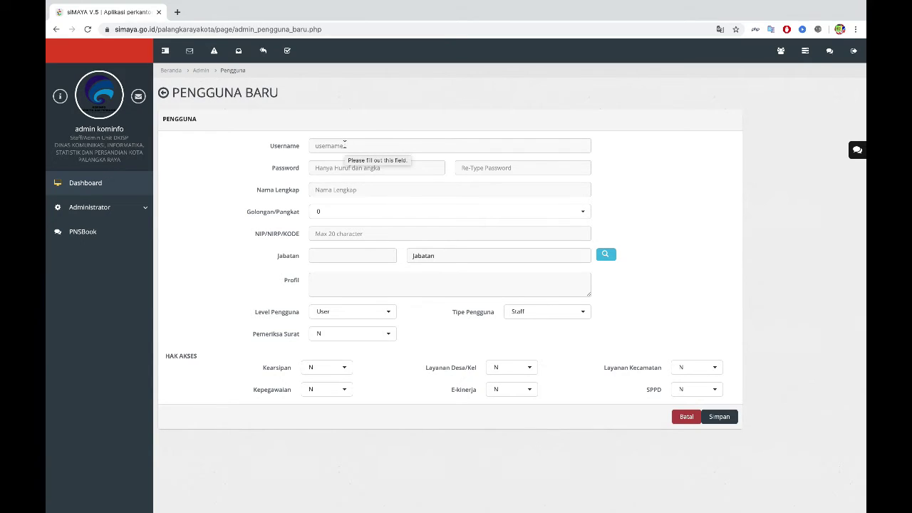
left_click(344, 144)
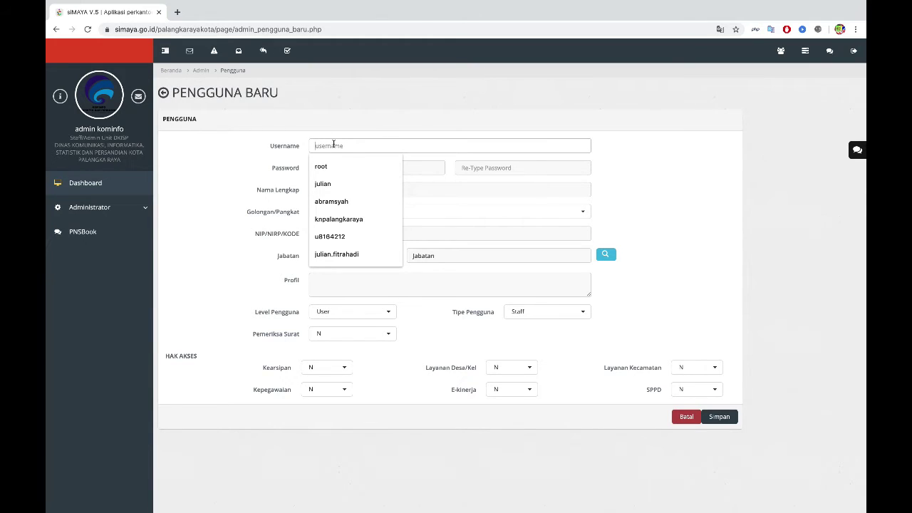
left_click(453, 162)
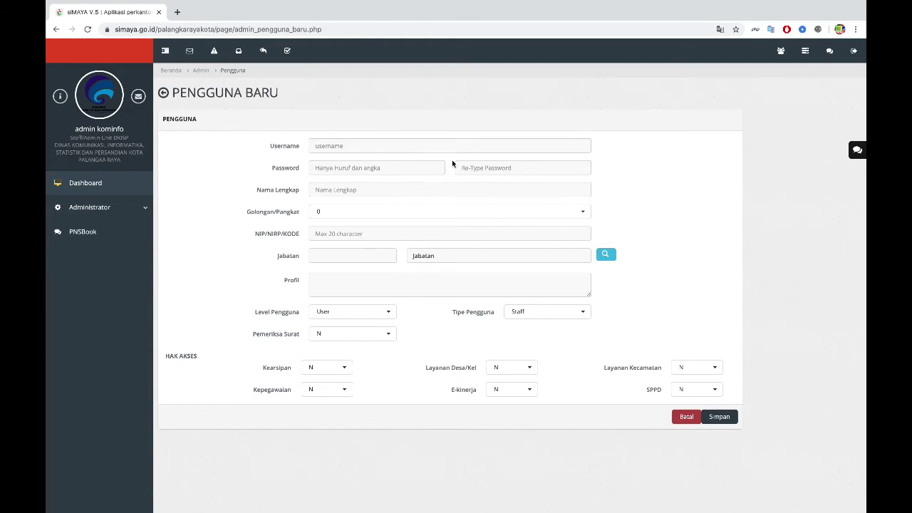
left_click(451, 149)
left_click(453, 166)
left_click(488, 167)
left_click(427, 167)
left_click(474, 168)
Step: Leave Golongan/Pangkat at 0 and bring up the Daftar Jabatan list of positions
left_click(327, 210)
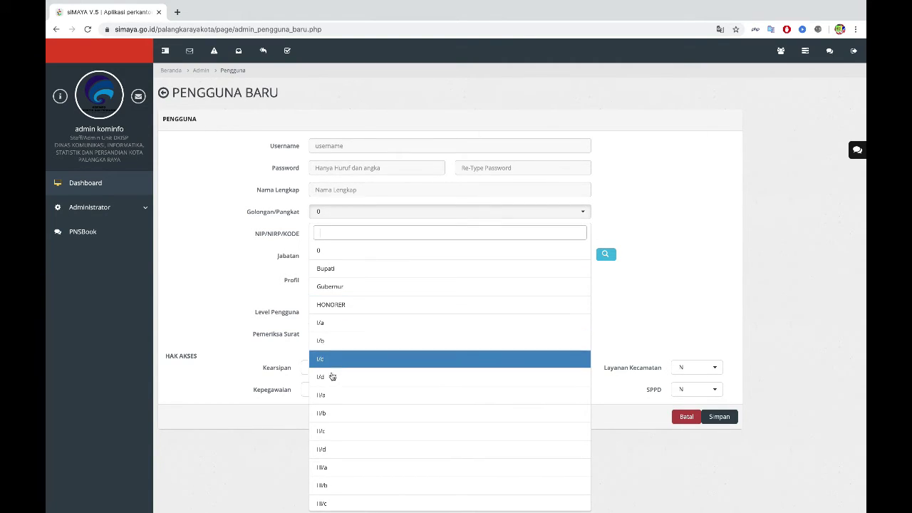
scroll(342, 445, "down", 4)
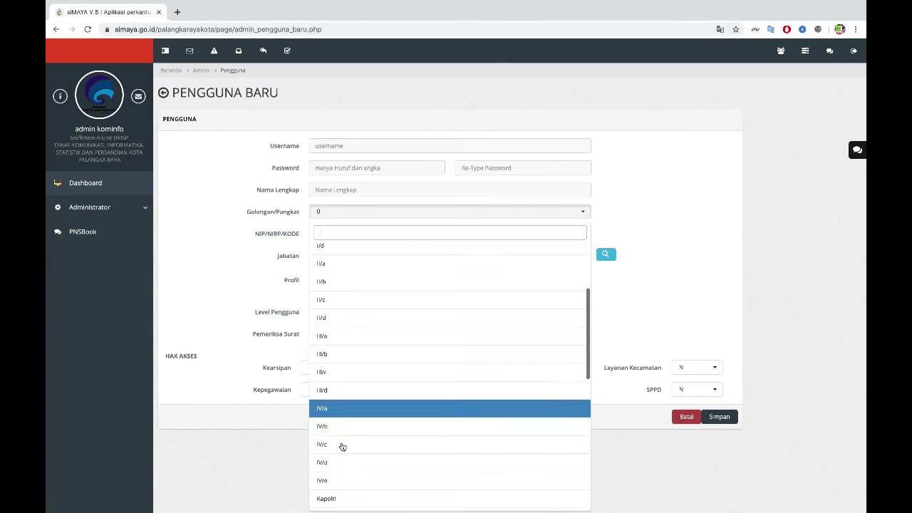
left_click(246, 293)
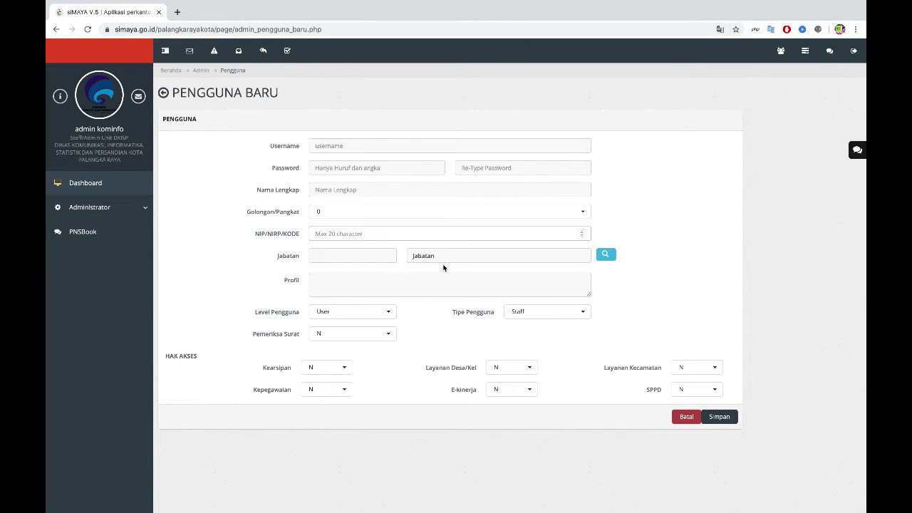
left_click(608, 255)
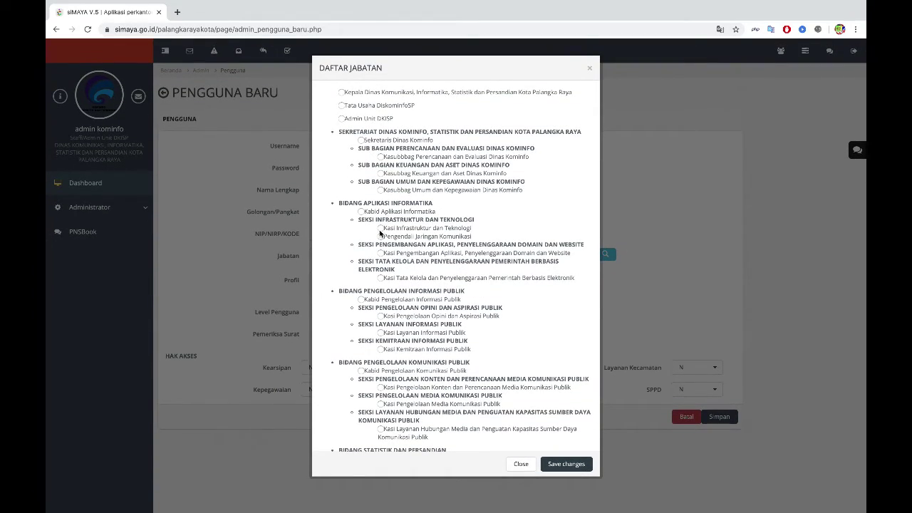
left_click(381, 236)
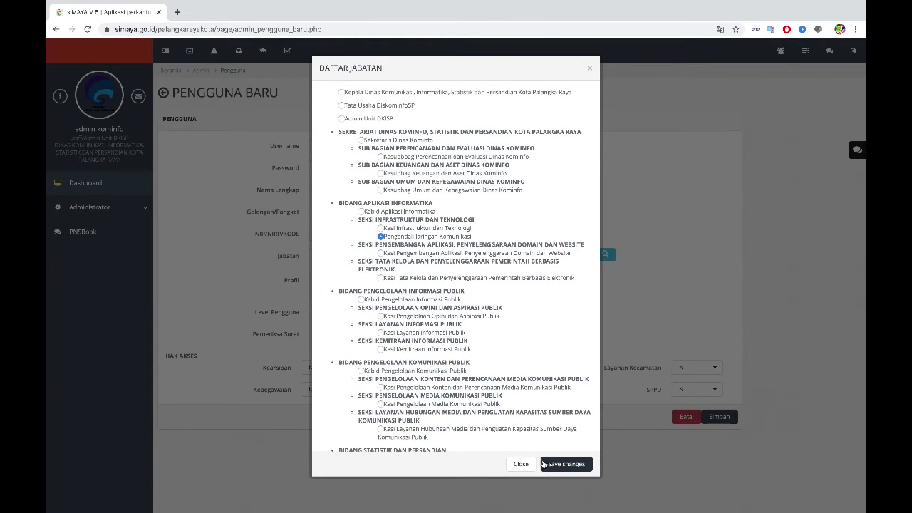
left_click(521, 464)
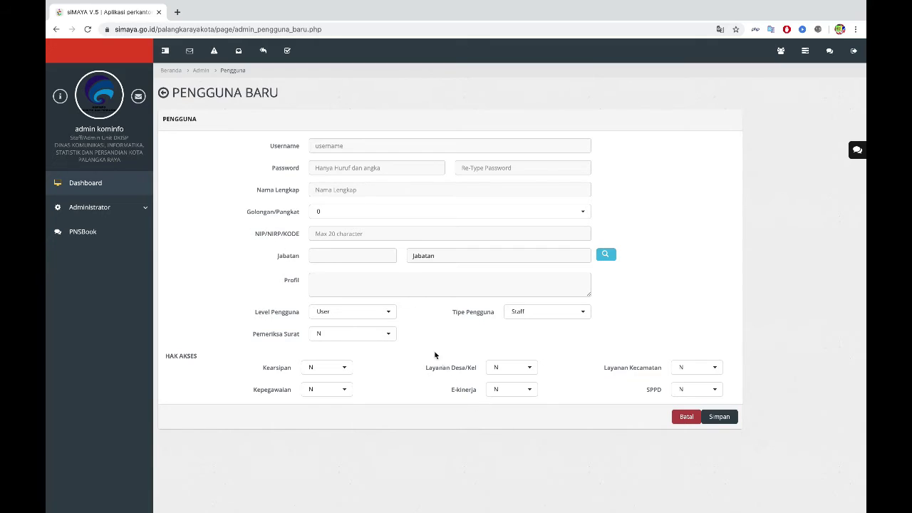
Step: Keep Level Pengguna as User and set Pemeriksa Surat to Y
left_click(366, 317)
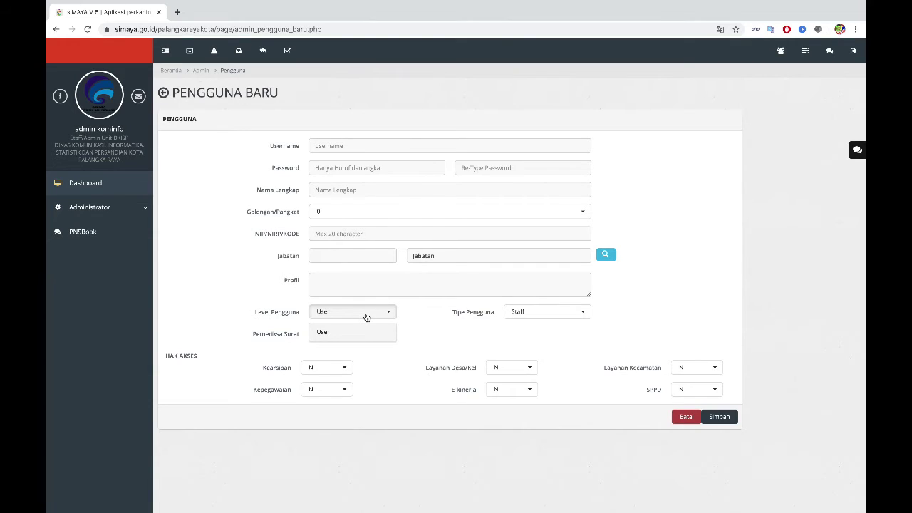
left_click(421, 312)
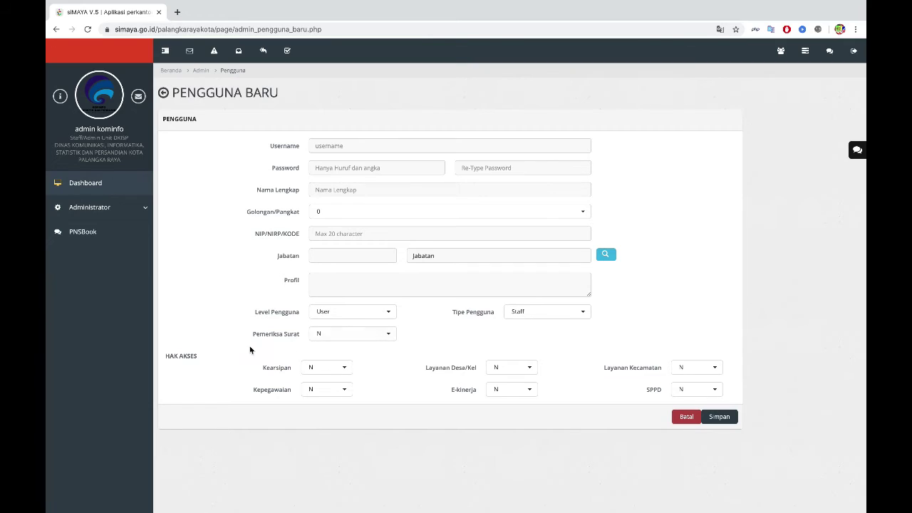
left_click(374, 340)
left_click(341, 375)
Step: Set Tipe Pengguna to Pimpinan, then discard the new user with Batal
left_click(577, 318)
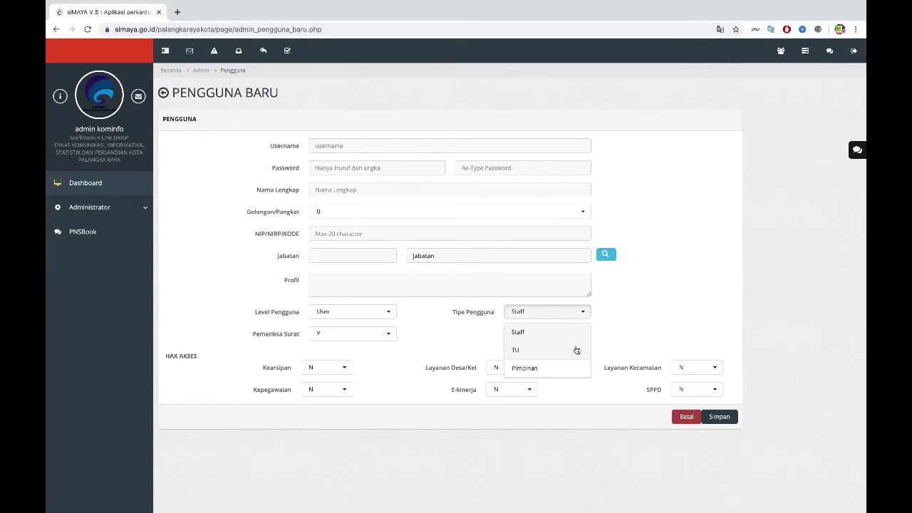
left_click(576, 369)
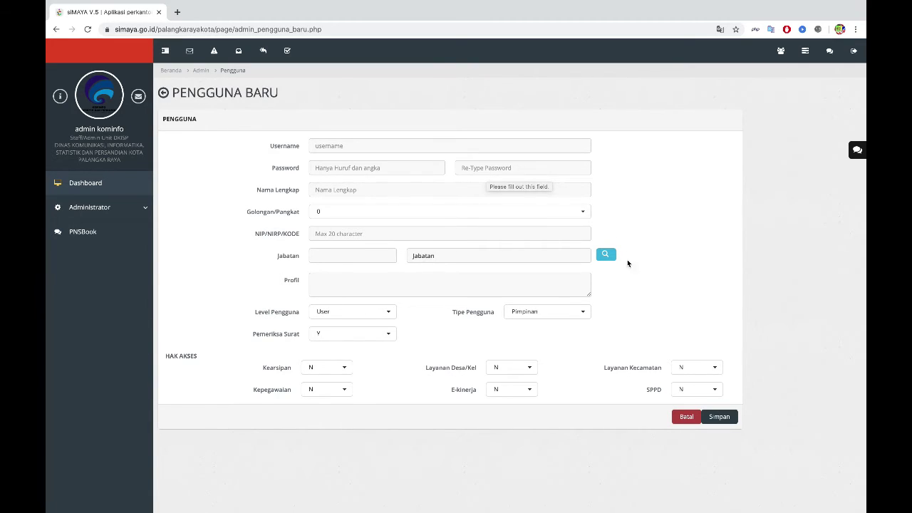
left_click(684, 417)
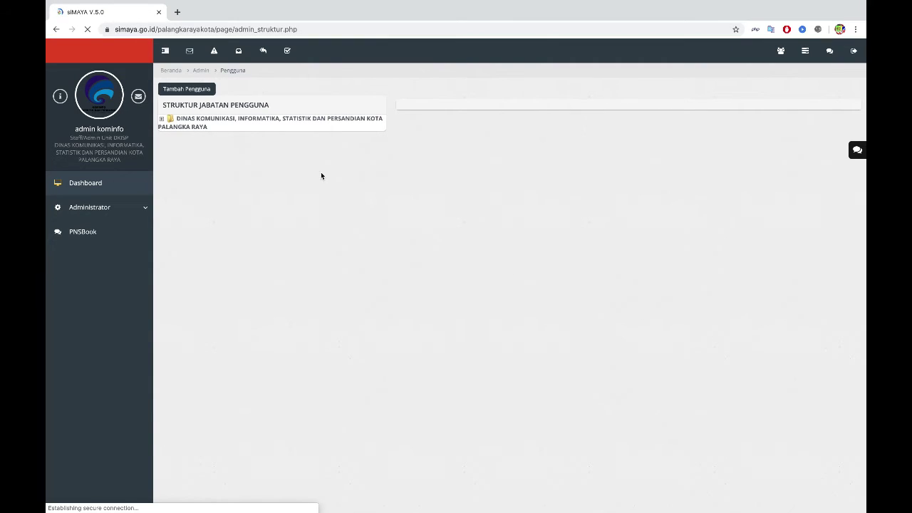
Step: Expand the DINAS KOMUNIKASI root node and start a blank Pengguna Baru form
left_click(162, 119)
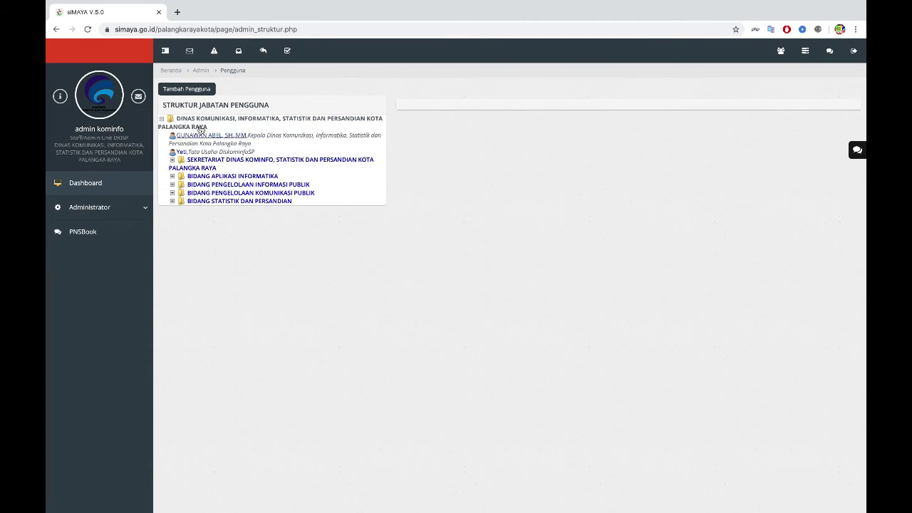
left_click(192, 92)
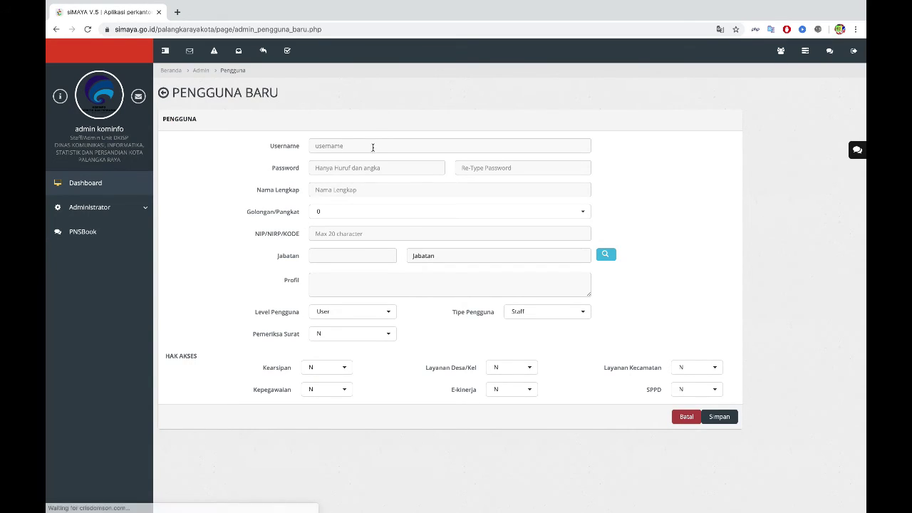
Step: Enter username 'tata usaha DK' and set NIP/NIRP/KODE to 0
left_click(315, 145)
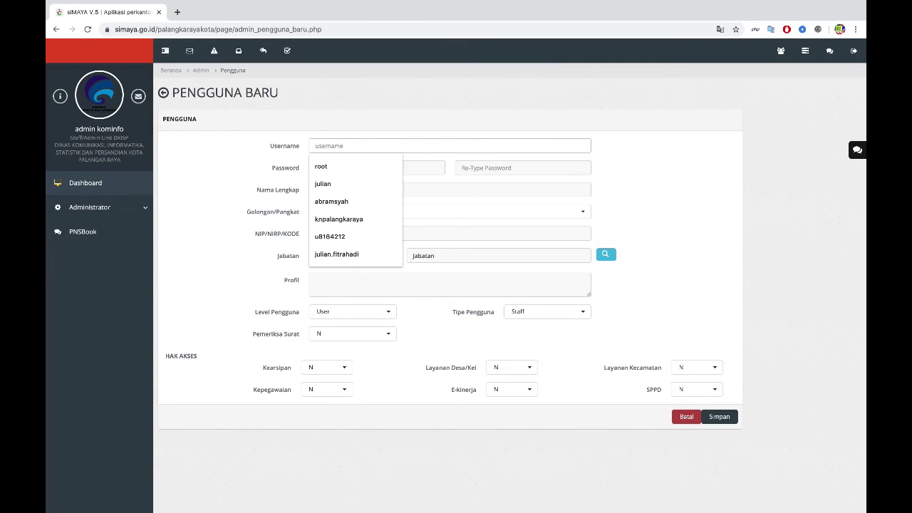
type("tata usaha ")
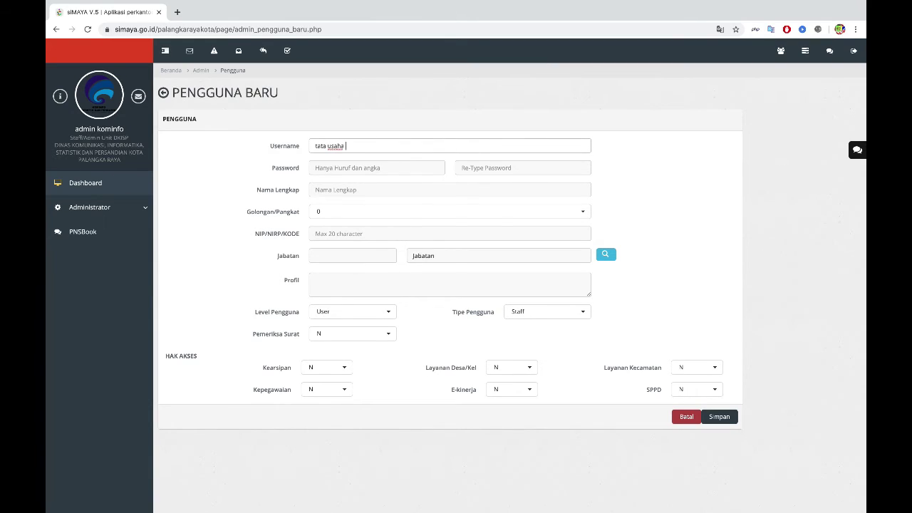
type("DKISP")
left_click(319, 190)
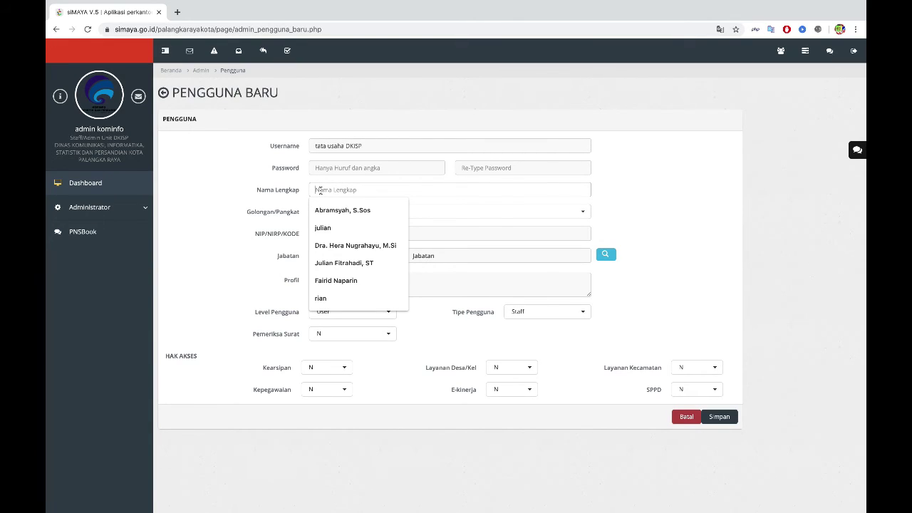
left_click(648, 206)
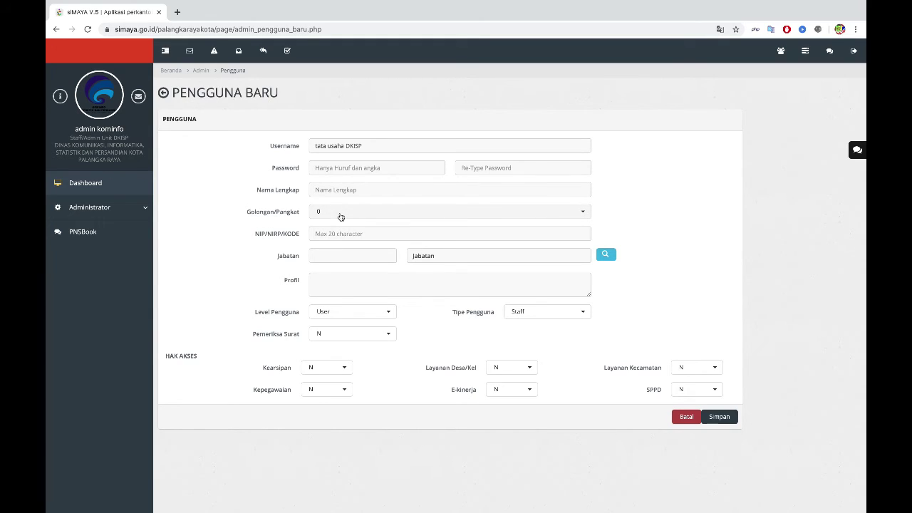
left_click(321, 232)
type("0")
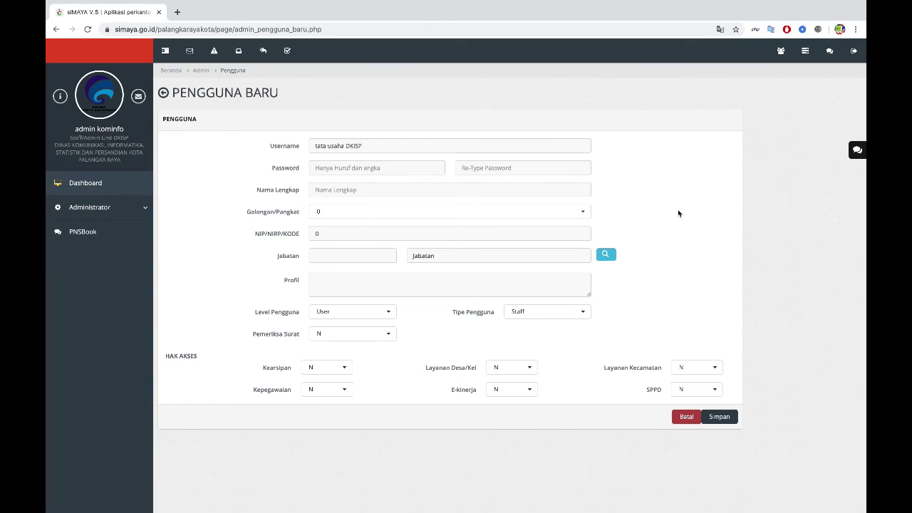
Step: Assign the Tata Usaha DiskominfoSP position to the new user
left_click(607, 254)
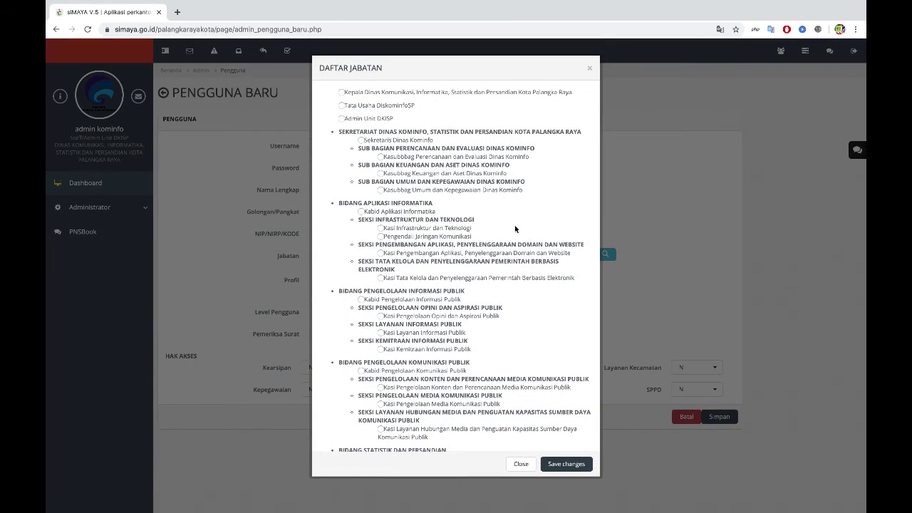
left_click(343, 105)
left_click(542, 467)
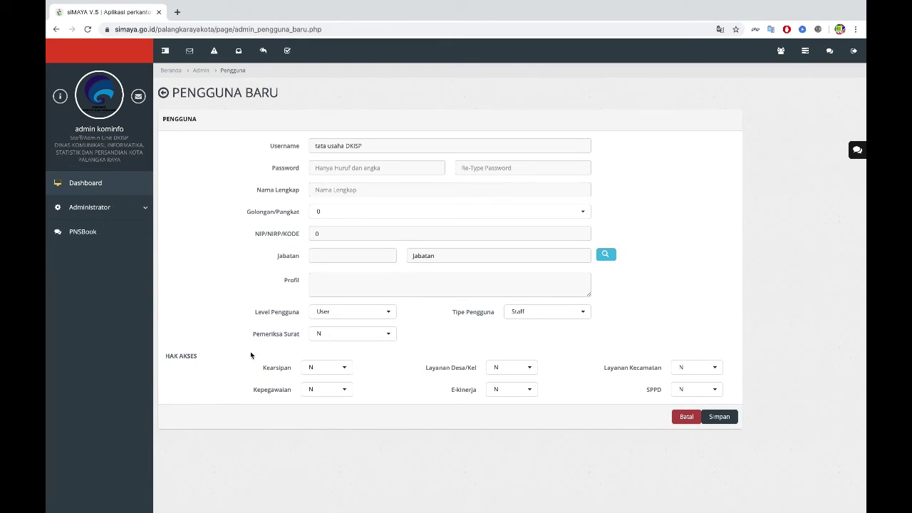
Step: Set Pemeriksa Surat to N and Tipe Pengguna to TU, then cancel with Batal
left_click(343, 332)
left_click(343, 355)
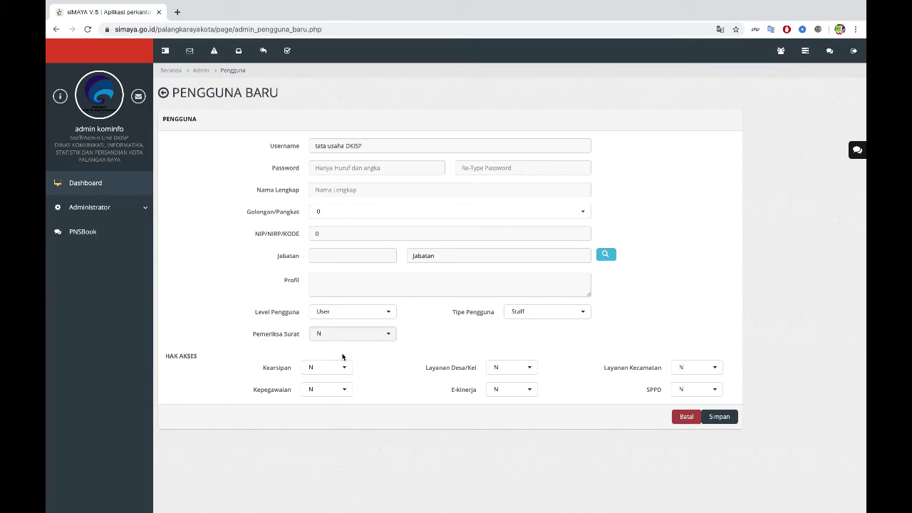
left_click(531, 312)
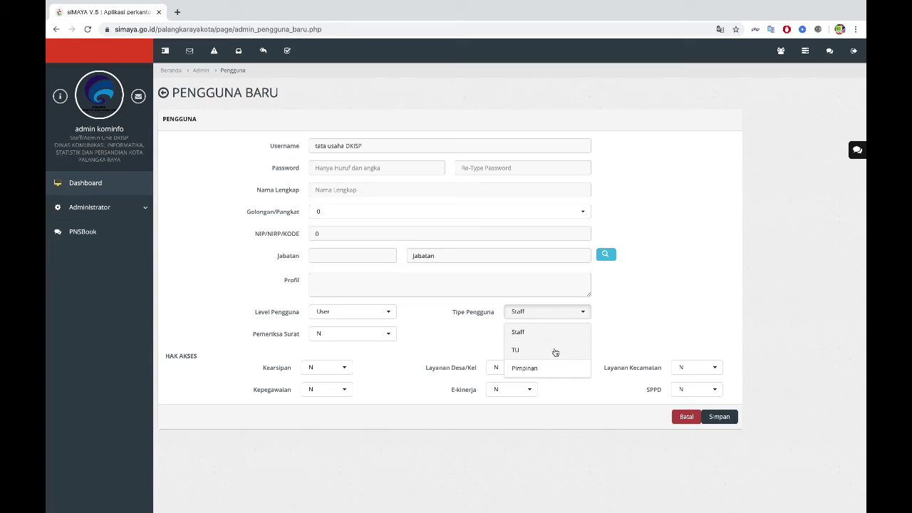
left_click(517, 350)
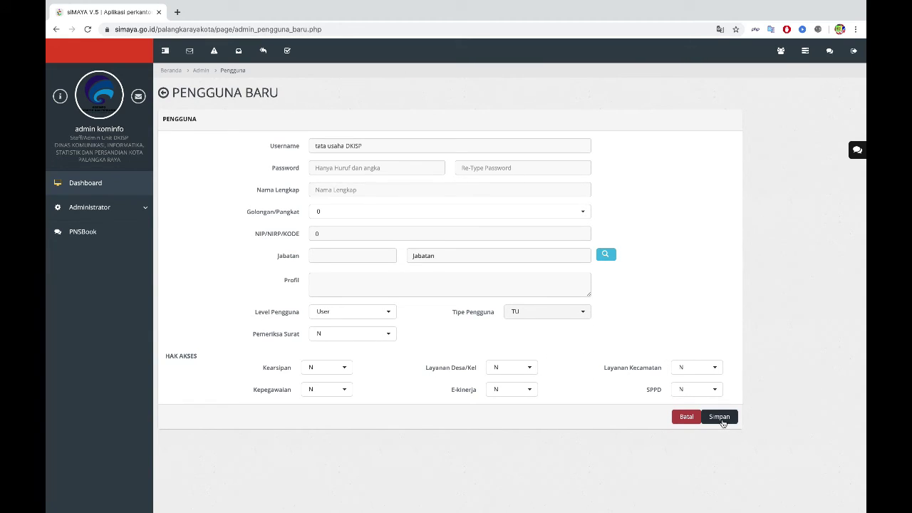
left_click(686, 418)
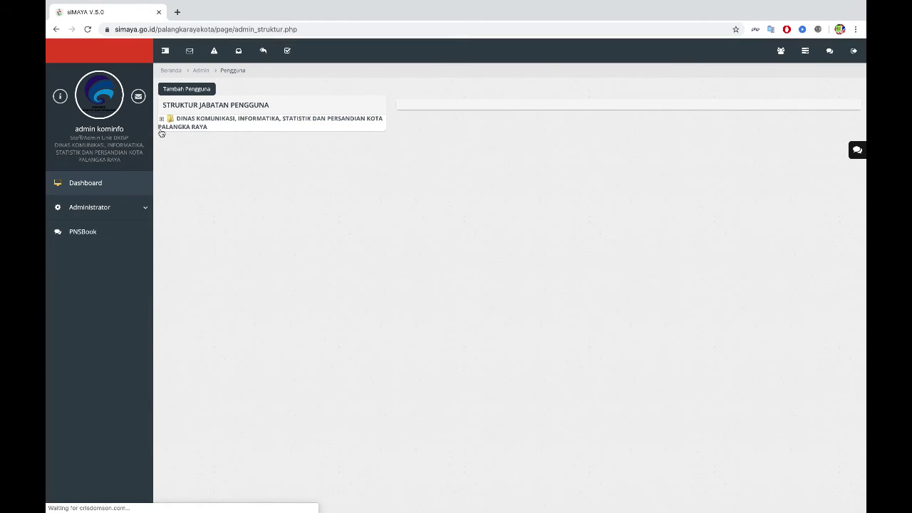
Step: Expand the root unit and BIDANG APLIKASI INFORMATIKA, then expand the Administrator menu
left_click(161, 119)
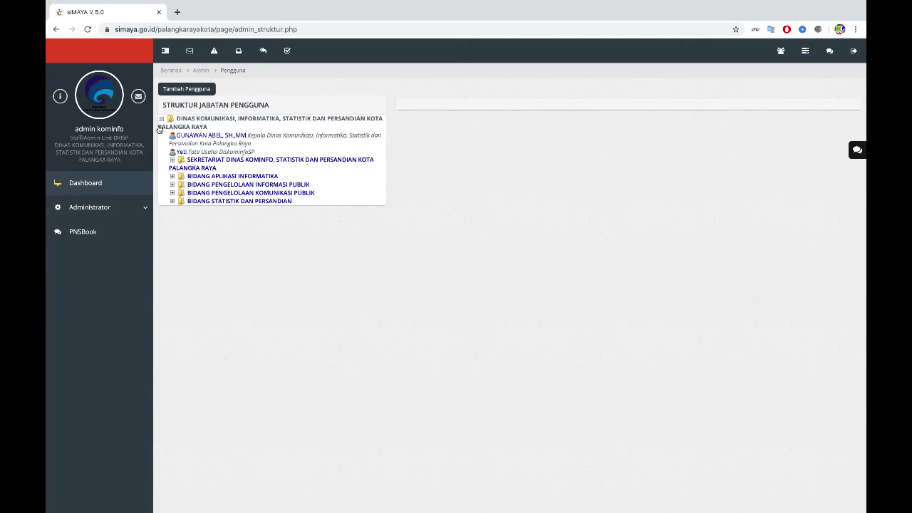
left_click(182, 178)
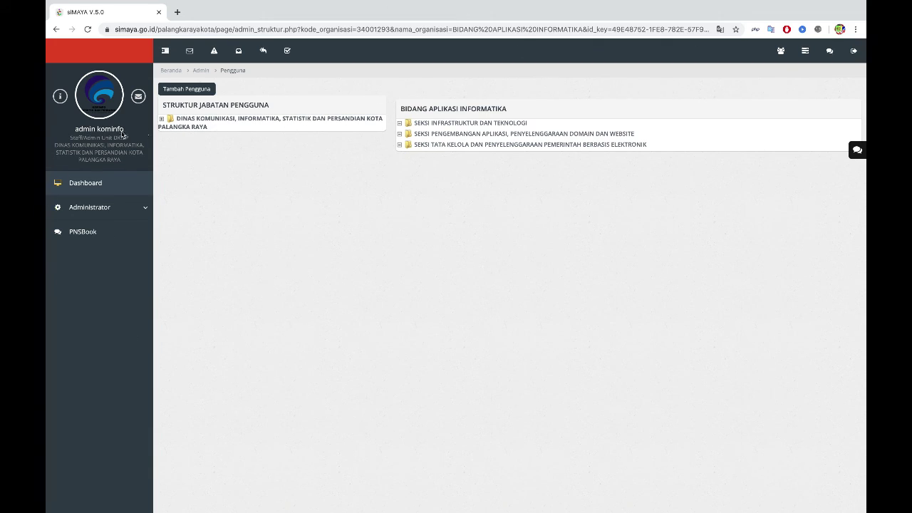
left_click(137, 209)
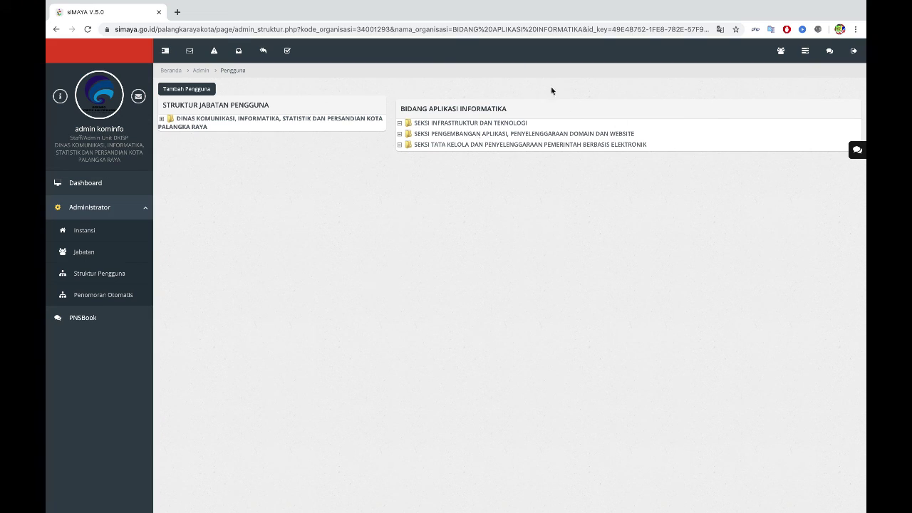
Step: Log the admin out of siMAYA, confirming with Ya
left_click(855, 56)
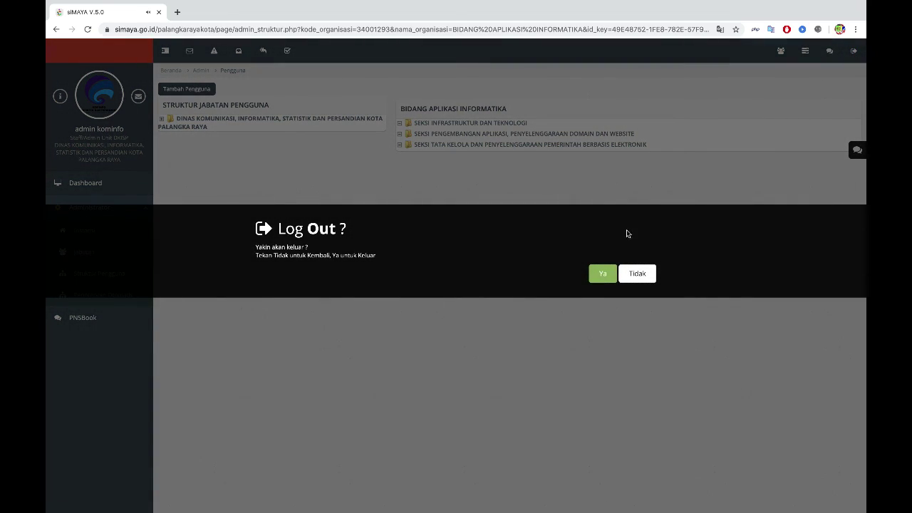
left_click(602, 276)
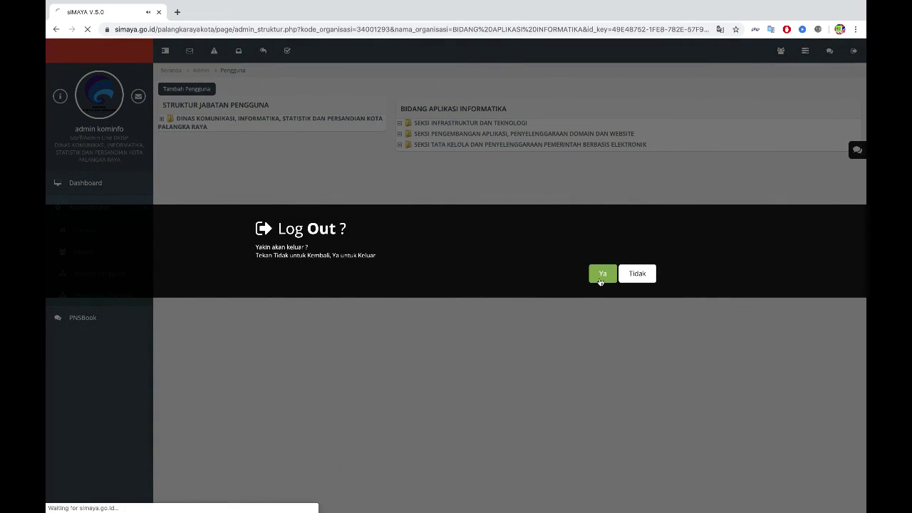